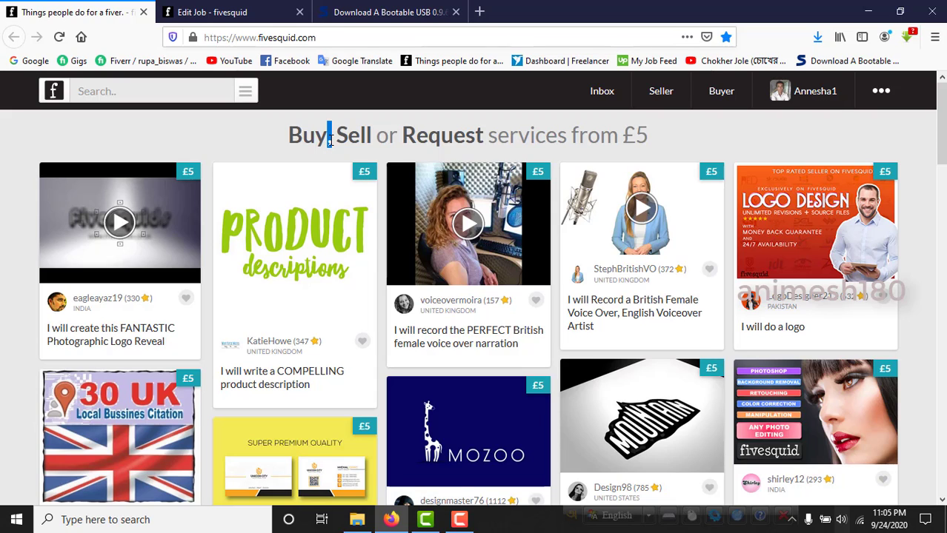
{"action": "left_click", "coordinate": [330, 141]}
{"action": "mouse_move", "coordinate": [661, 99]}
{"action": "left_click_drag", "start_coordinate": [376, 135], "coordinate": [401, 136]}
{"action": "left_click", "coordinate": [366, 137]}
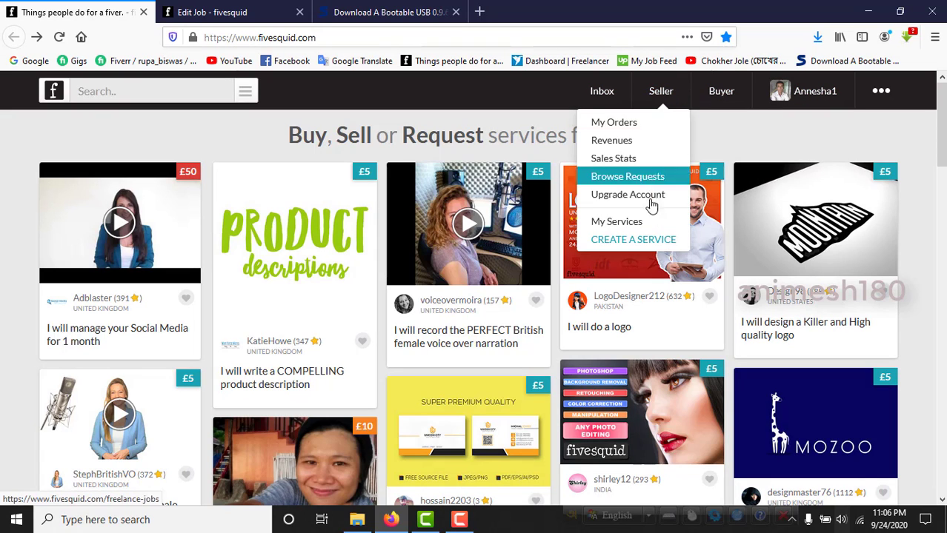
Open the seller's list of own services and check the approval status of the logo design service
{"action": "left_click", "coordinate": [629, 224]}
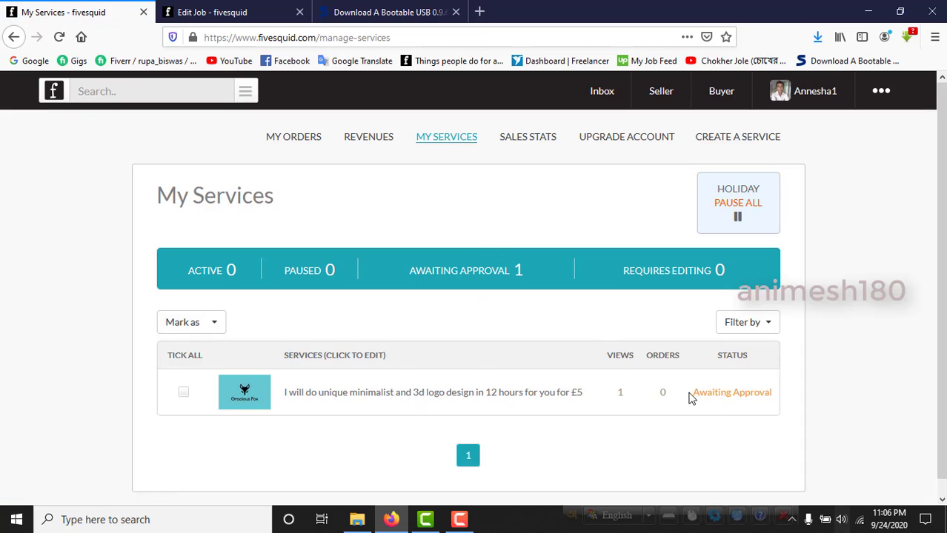
{"action": "left_click_drag", "start_coordinate": [689, 397], "coordinate": [775, 397]}
{"action": "left_click", "coordinate": [776, 397]}
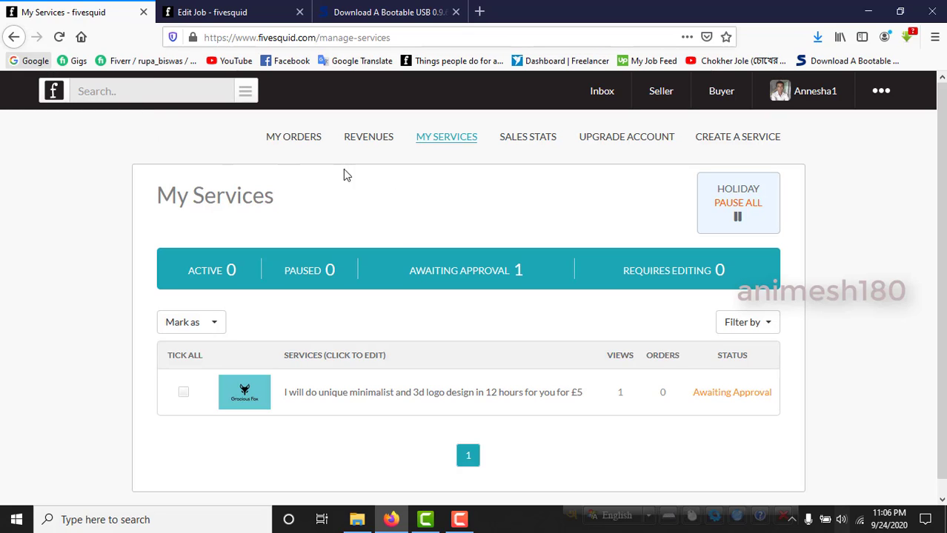
Open the form for creating a new service and look over its fields
{"action": "mouse_move", "coordinate": [661, 93]}
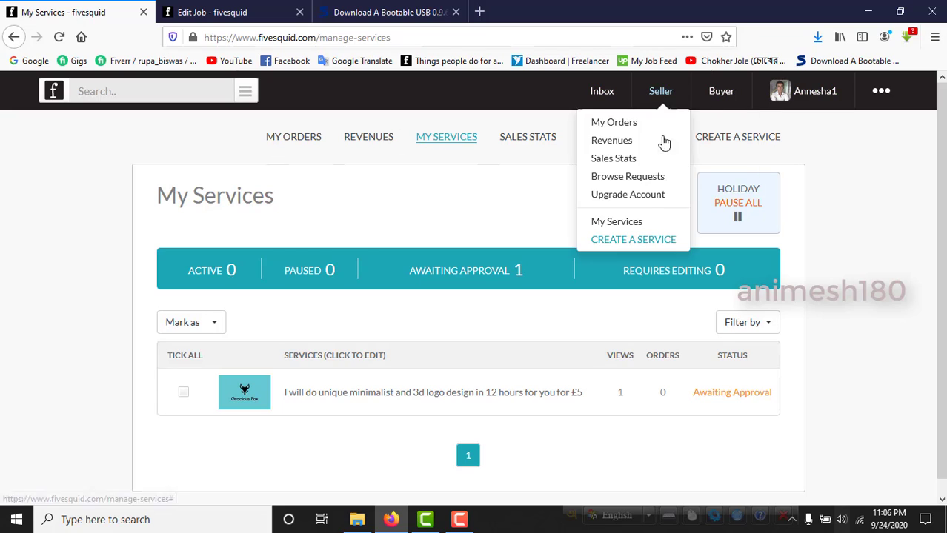
{"action": "left_click", "coordinate": [621, 239]}
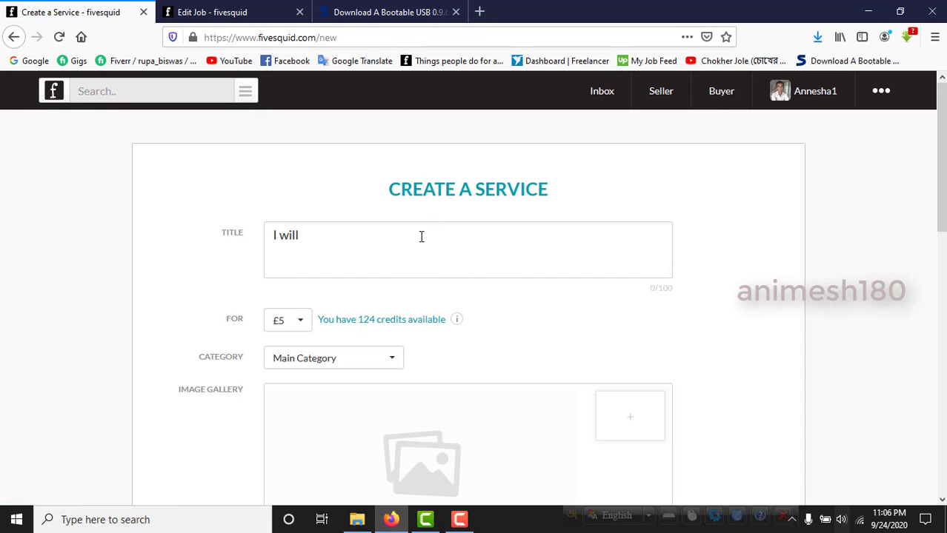
{"action": "scroll", "coordinate": [420, 245], "scroll_direction": "down", "scroll_amount": 10}
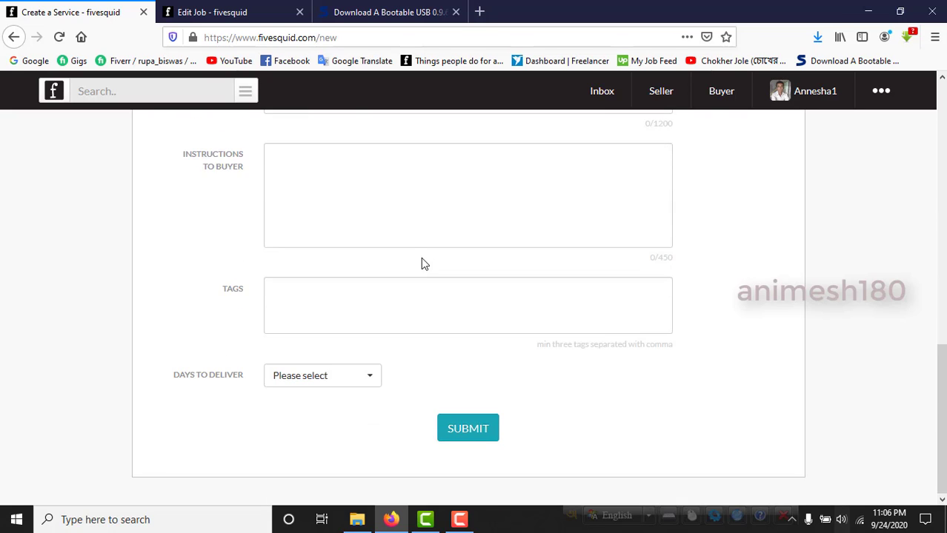
{"action": "scroll", "coordinate": [421, 257], "scroll_direction": "up", "scroll_amount": 10}
{"action": "left_click", "coordinate": [417, 251]}
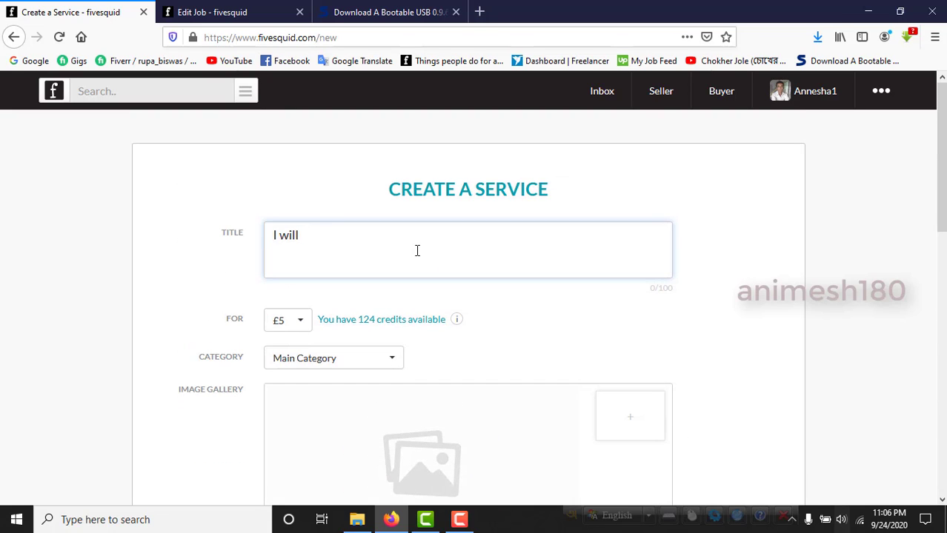
{"action": "left_click", "coordinate": [240, 6]}
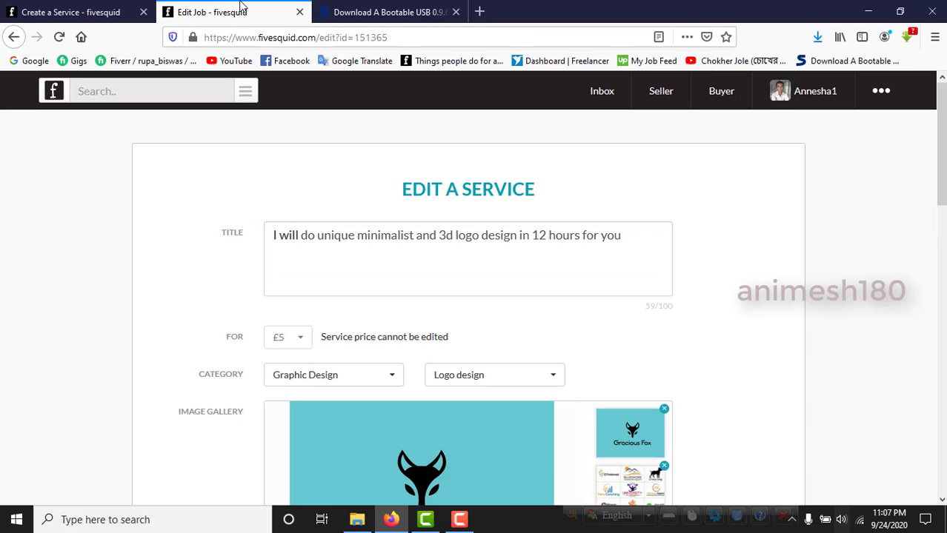
{"action": "left_click", "coordinate": [104, 12]}
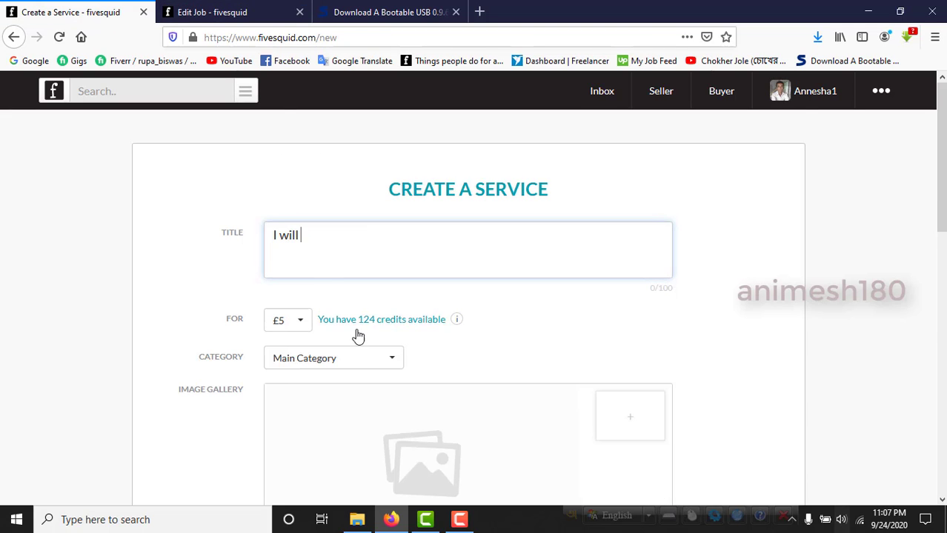
{"action": "scroll", "coordinate": [358, 337], "scroll_direction": "down", "scroll_amount": 4}
{"action": "scroll", "coordinate": [472, 253], "scroll_direction": "up", "scroll_amount": 2}
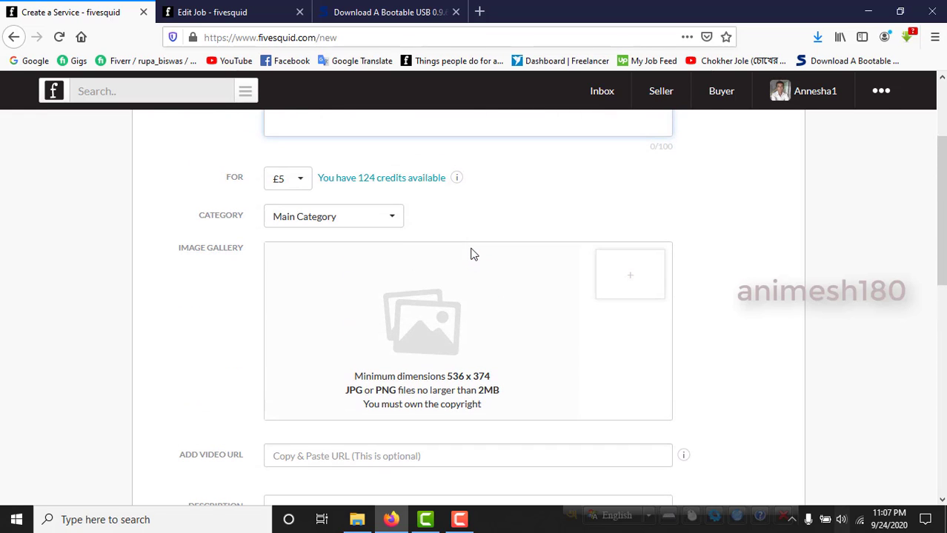
Copy "do unique minimalist and 3d logo design in 12 hours for you" from the existing service's title into the new service's title
{"action": "left_click", "coordinate": [234, 6]}
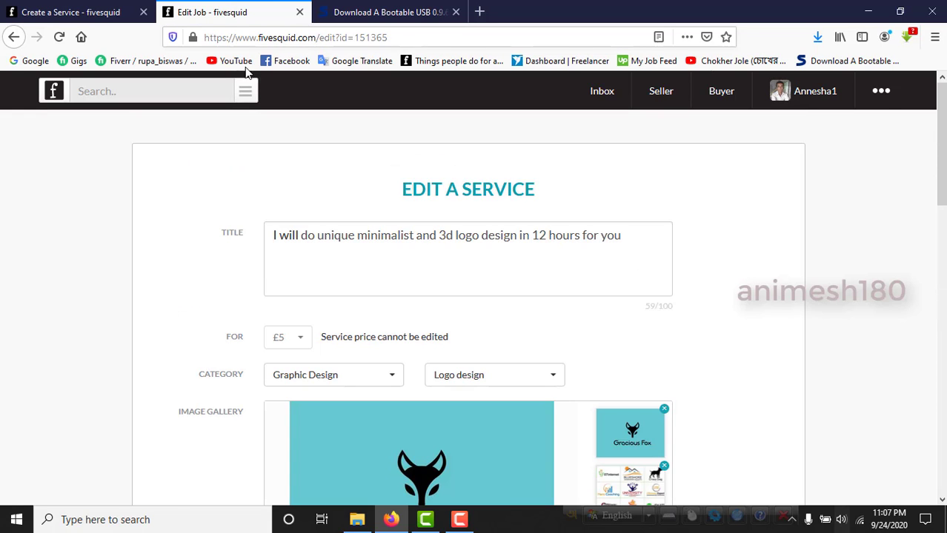
{"action": "double_click", "coordinate": [429, 237]}
{"action": "left_click", "coordinate": [409, 237]}
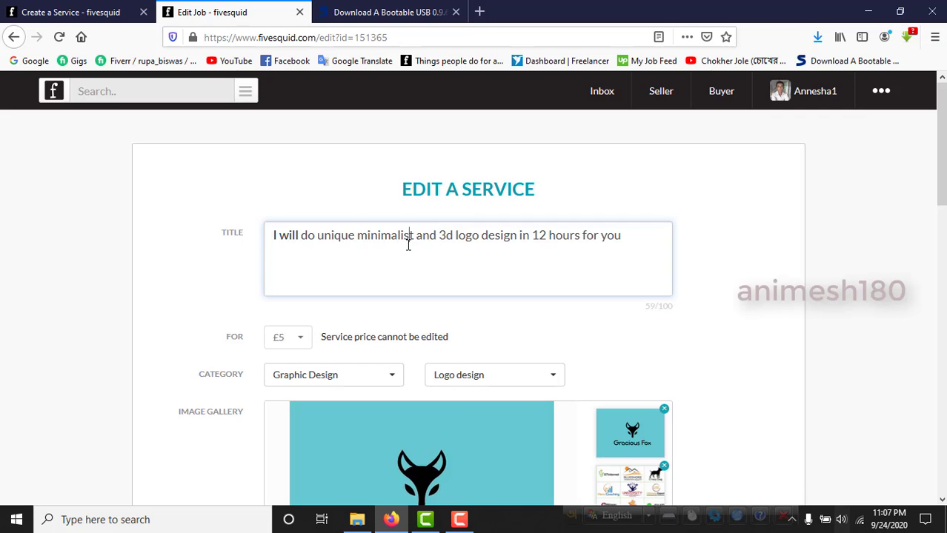
{"action": "left_click_drag", "start_coordinate": [639, 250], "coordinate": [268, 248]}
{"action": "right_click", "coordinate": [319, 248]}
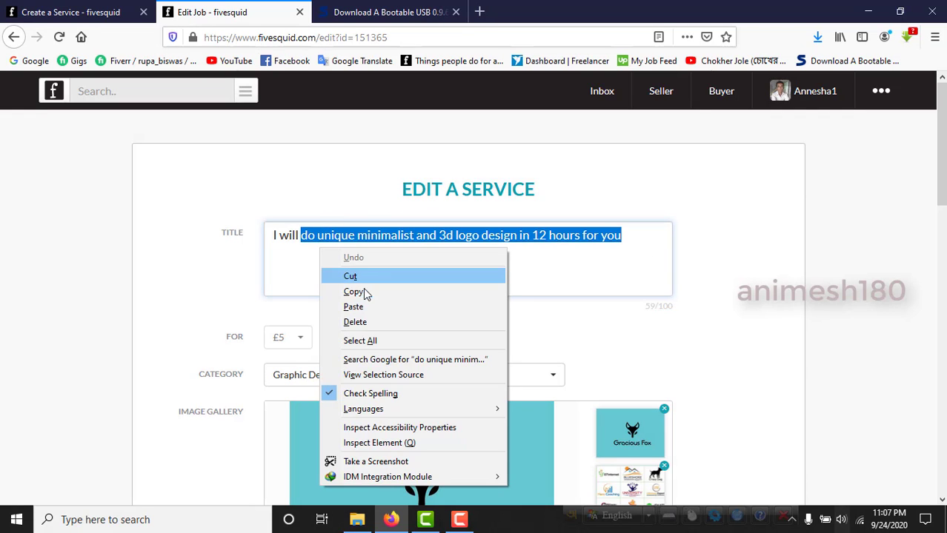
{"action": "left_click", "coordinate": [363, 292]}
{"action": "left_click", "coordinate": [70, 12]}
{"action": "scroll", "coordinate": [381, 226], "scroll_direction": "up", "scroll_amount": 2}
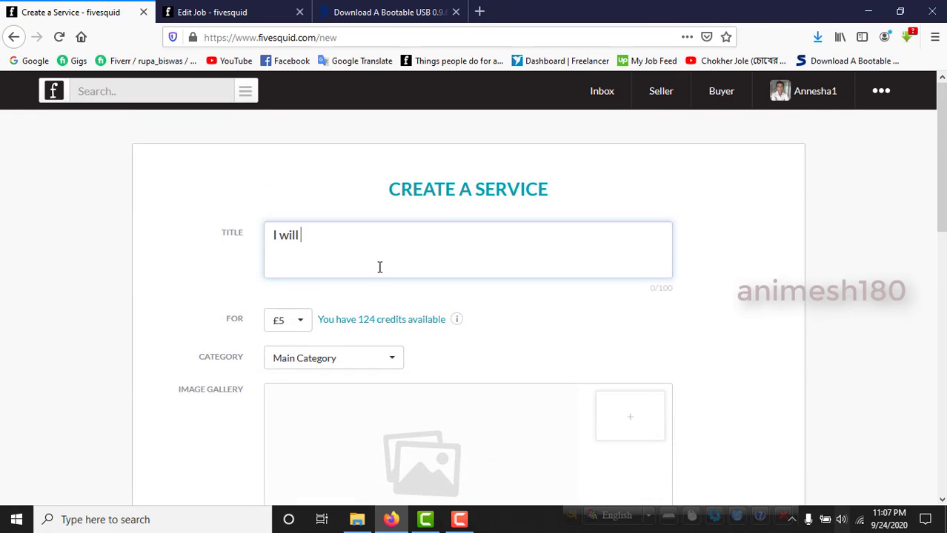
{"action": "right_click", "coordinate": [354, 250]}
{"action": "left_click", "coordinate": [404, 310]}
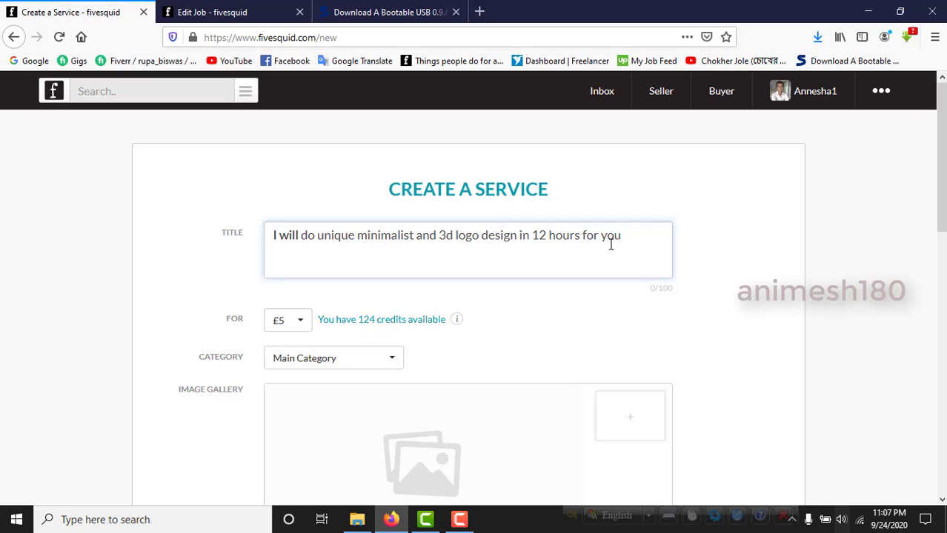
{"action": "left_click_drag", "start_coordinate": [656, 245], "coordinate": [298, 234]}
{"action": "left_click", "coordinate": [320, 245]}
{"action": "left_click_drag", "start_coordinate": [626, 246], "coordinate": [283, 245]}
{"action": "left_click", "coordinate": [334, 250]}
Keep the price at £5 and set the category to Graphic Design with the Logo design subcategory
{"action": "left_click", "coordinate": [292, 326]}
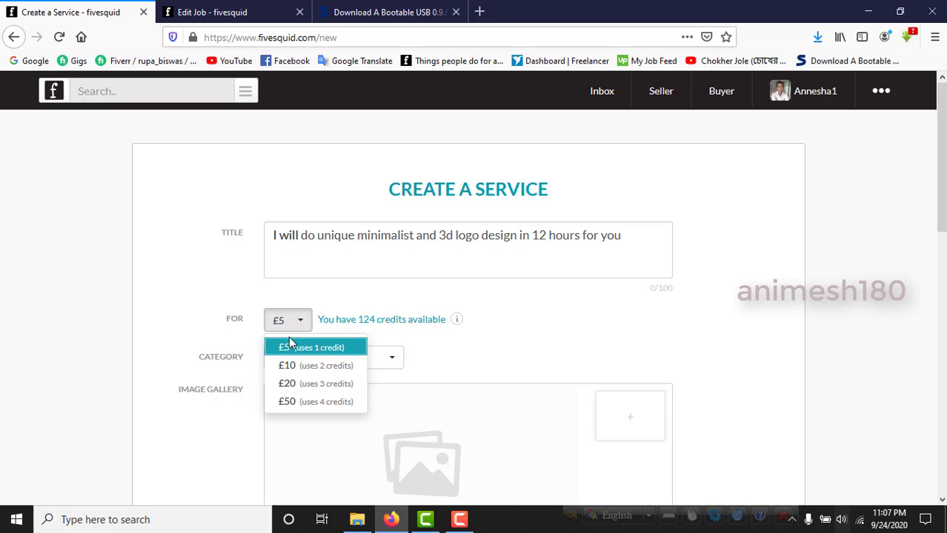
{"action": "left_click", "coordinate": [193, 326]}
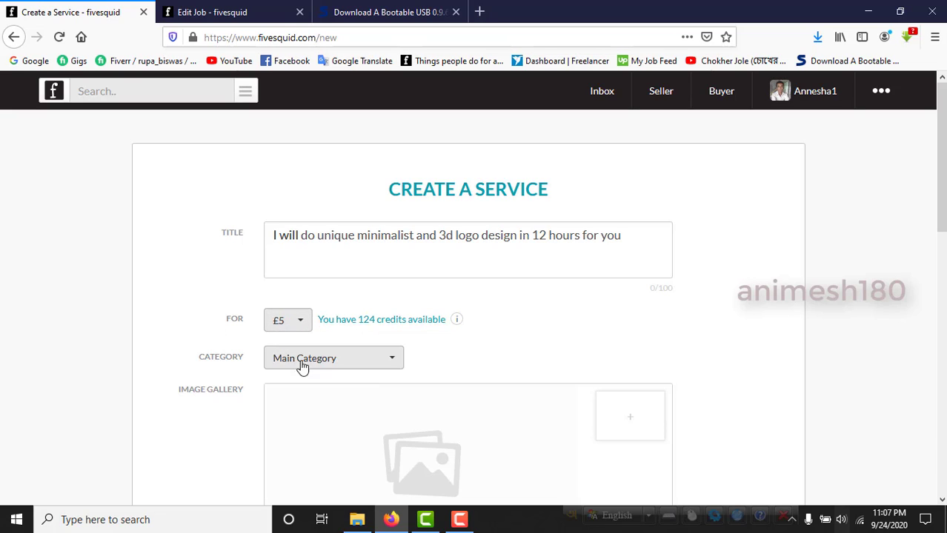
{"action": "left_click", "coordinate": [307, 360]}
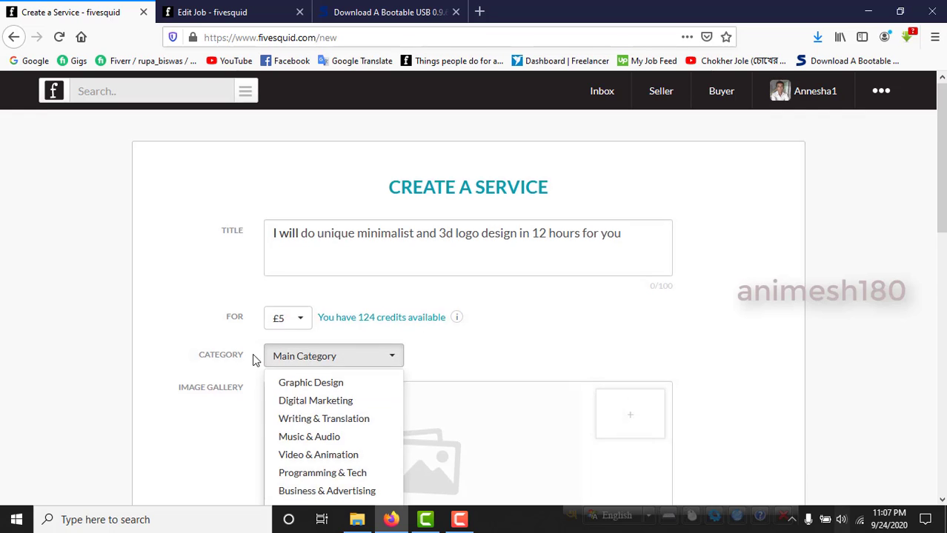
{"action": "scroll", "coordinate": [253, 359], "scroll_direction": "down", "scroll_amount": 3}
{"action": "left_click", "coordinate": [338, 247]}
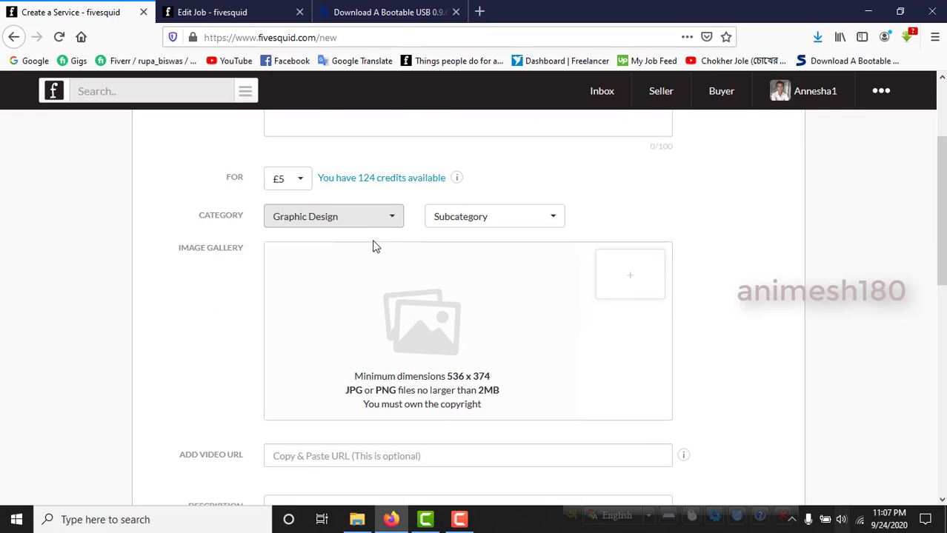
{"action": "left_click", "coordinate": [356, 221]}
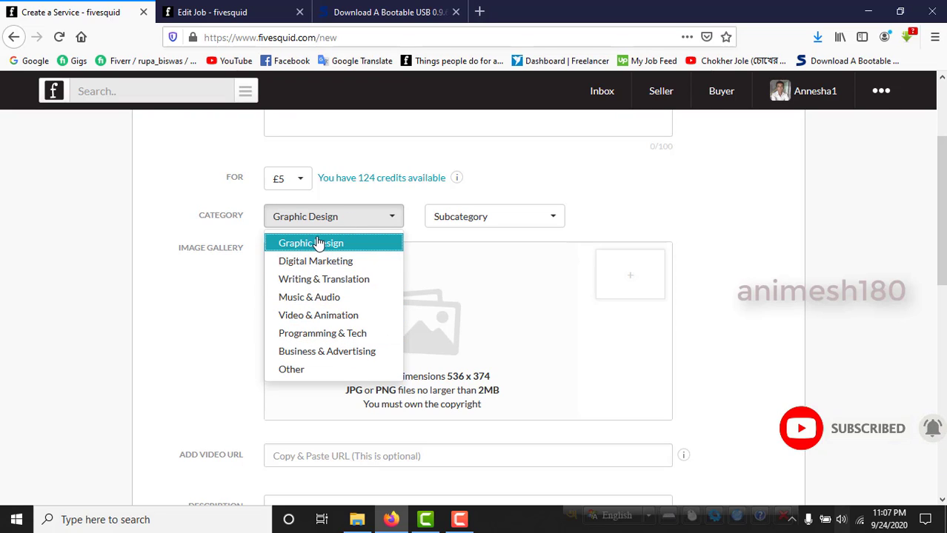
{"action": "left_click", "coordinate": [461, 220]}
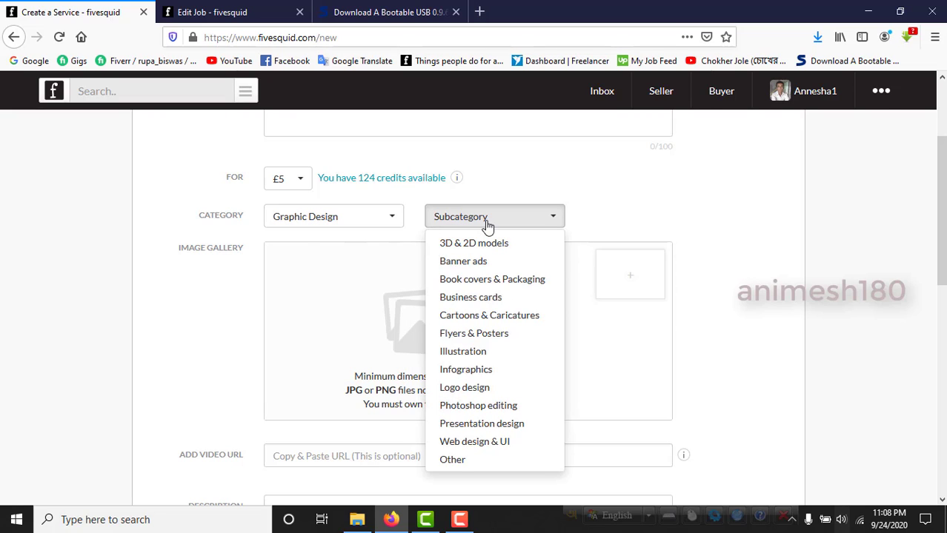
{"action": "left_click", "coordinate": [481, 390]}
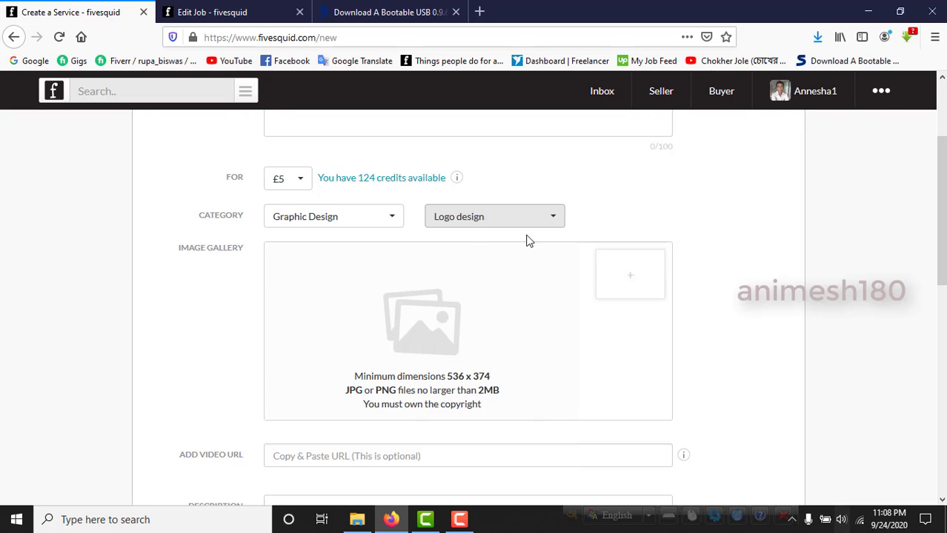
{"action": "left_click", "coordinate": [526, 216]}
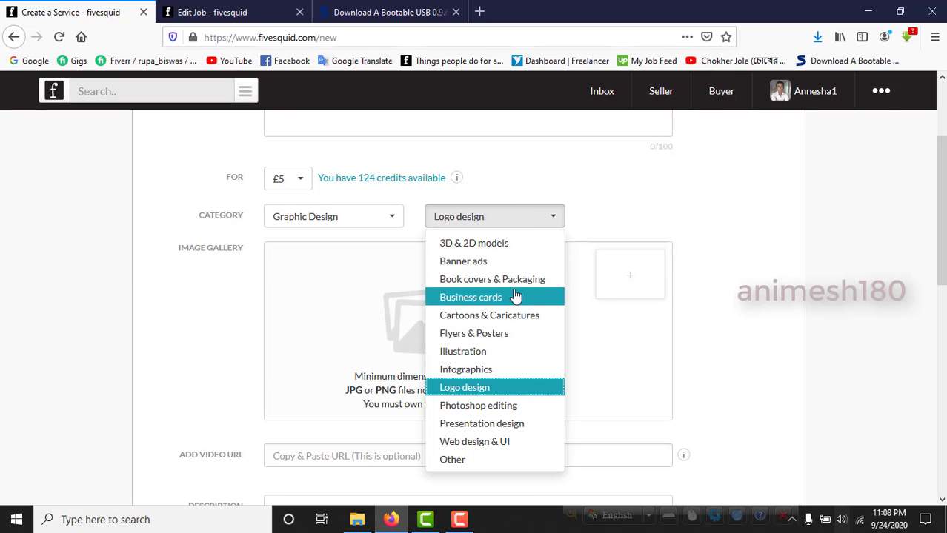
{"action": "left_click", "coordinate": [485, 389]}
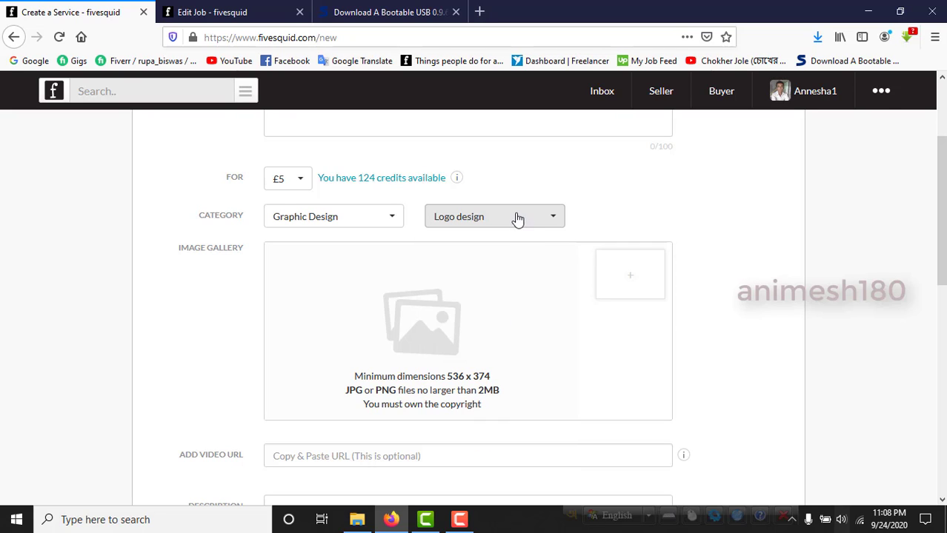
Add the Desktop images 11, 22 and 33 to the image gallery and preview the Gracious Fox logo
{"action": "left_click", "coordinate": [195, 253]}
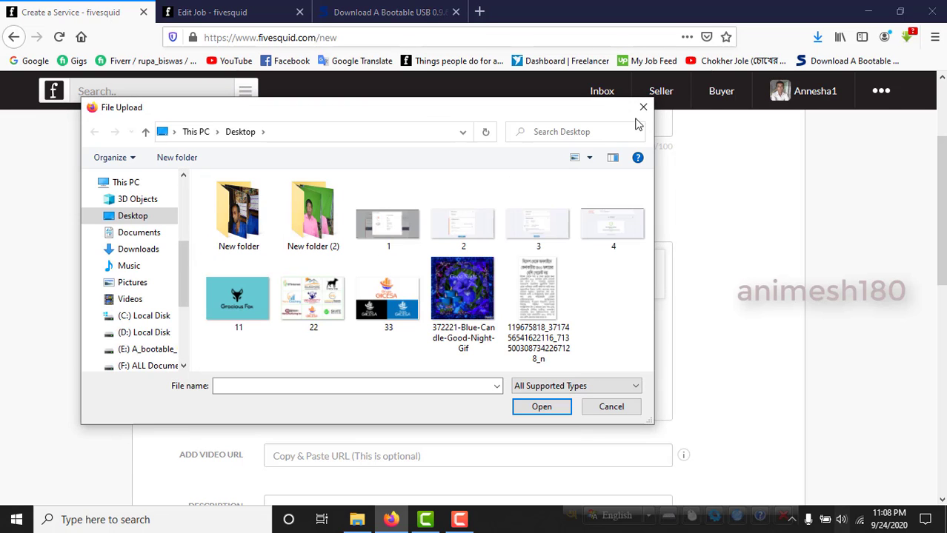
{"action": "double_click", "coordinate": [241, 299]}
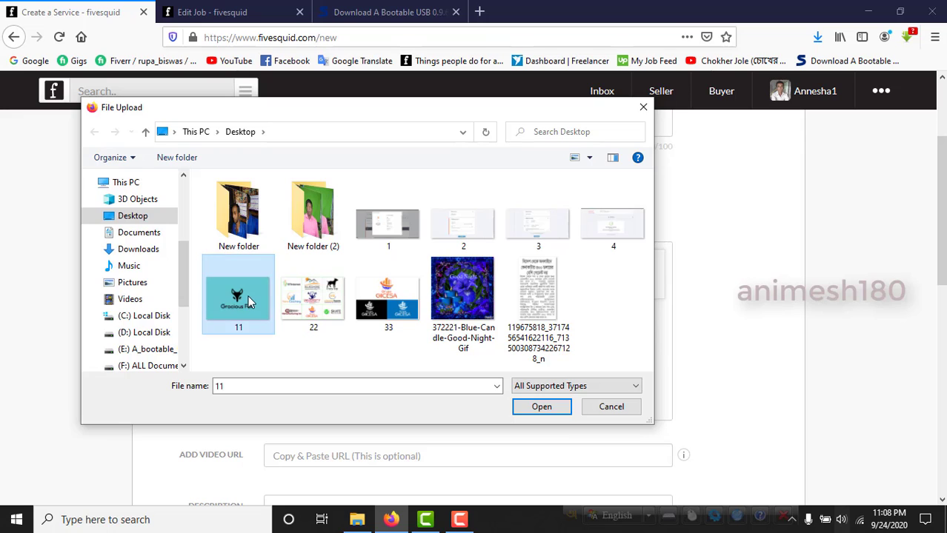
{"action": "left_click", "coordinate": [618, 333]}
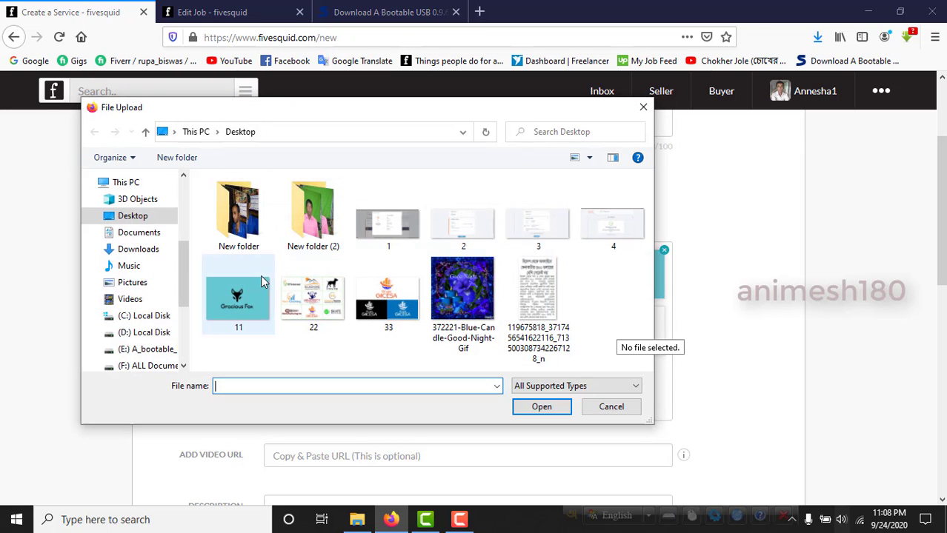
{"action": "double_click", "coordinate": [259, 289]}
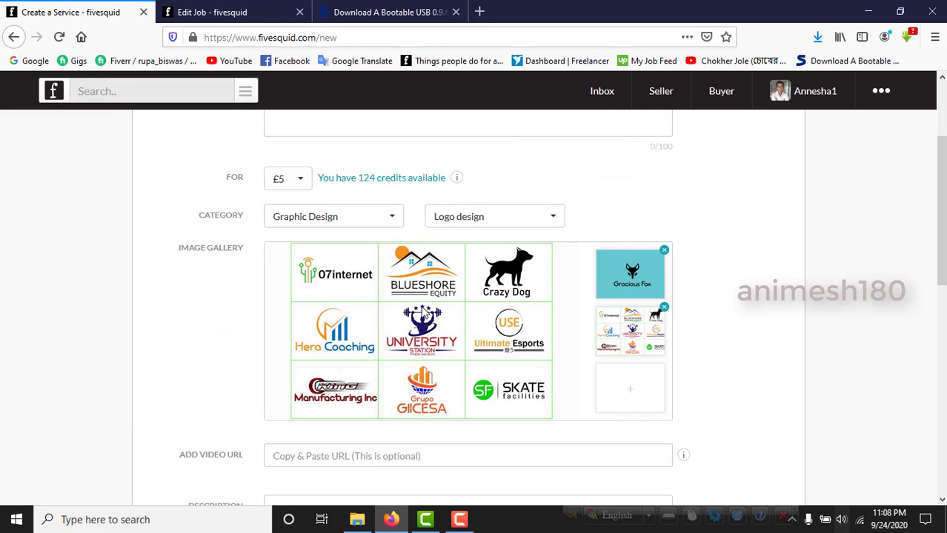
{"action": "left_click", "coordinate": [627, 386]}
{"action": "double_click", "coordinate": [393, 311]}
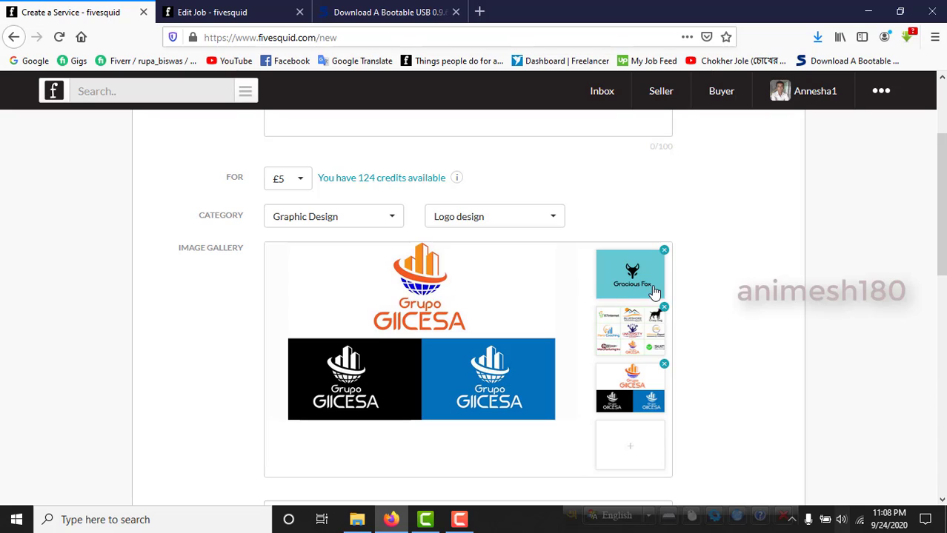
{"action": "left_click", "coordinate": [629, 285]}
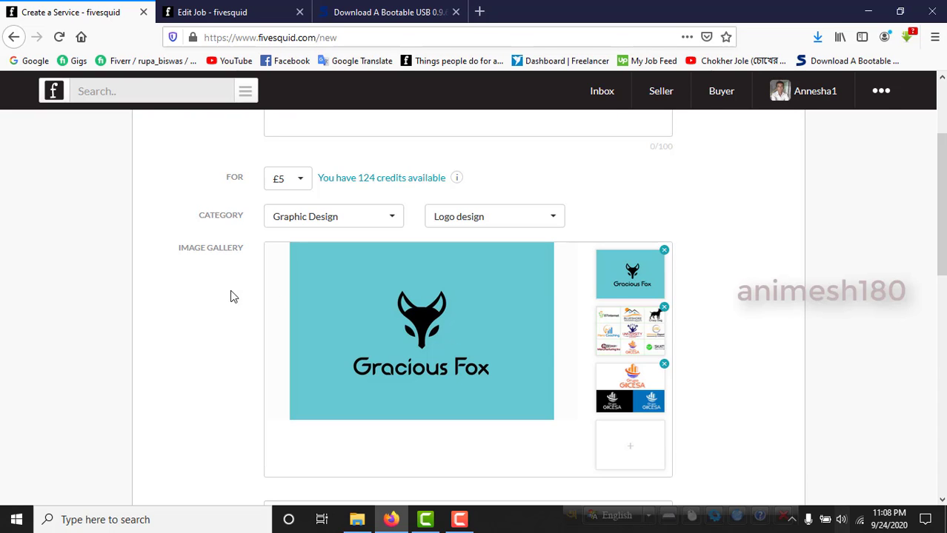
{"action": "scroll", "coordinate": [404, 349], "scroll_direction": "down", "scroll_amount": 5}
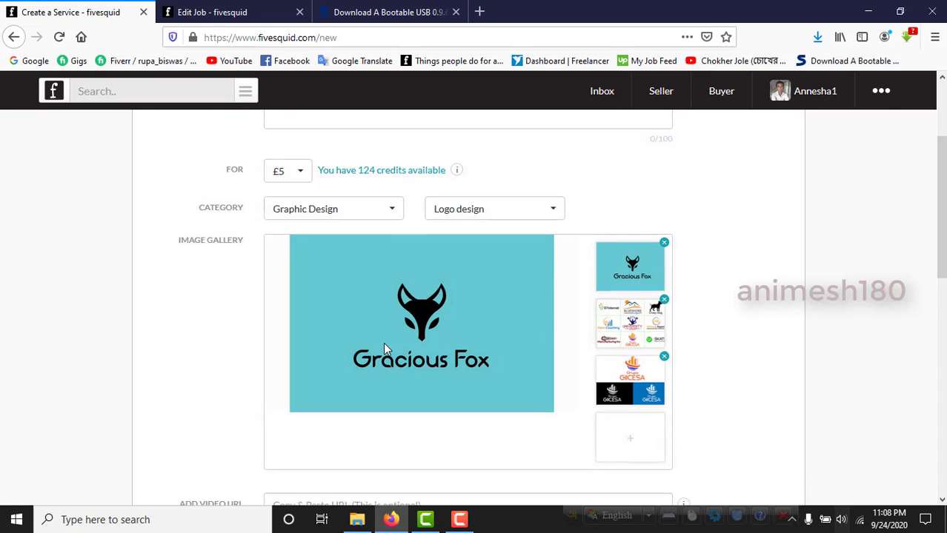
{"action": "scroll", "coordinate": [461, 322], "scroll_direction": "up", "scroll_amount": 3}
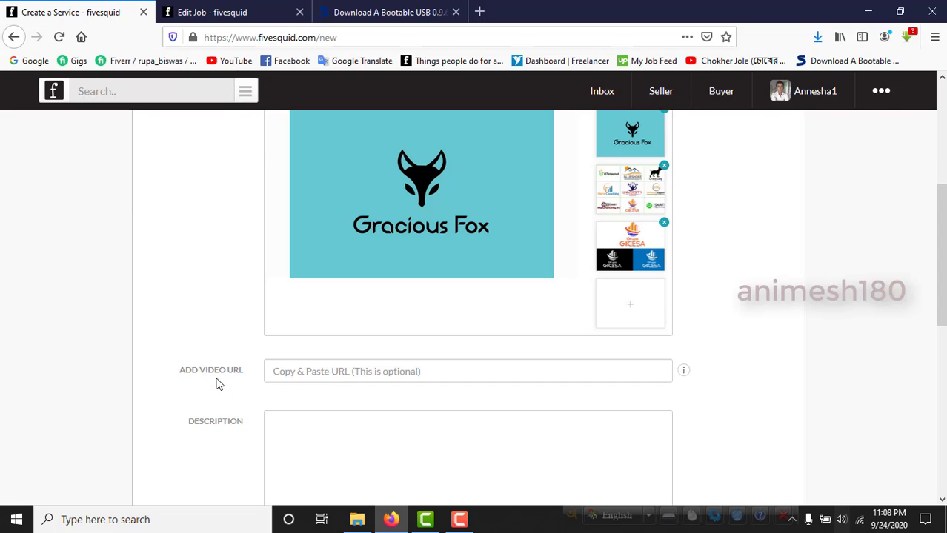
{"action": "left_click", "coordinate": [333, 371]}
{"action": "left_click", "coordinate": [198, 347]}
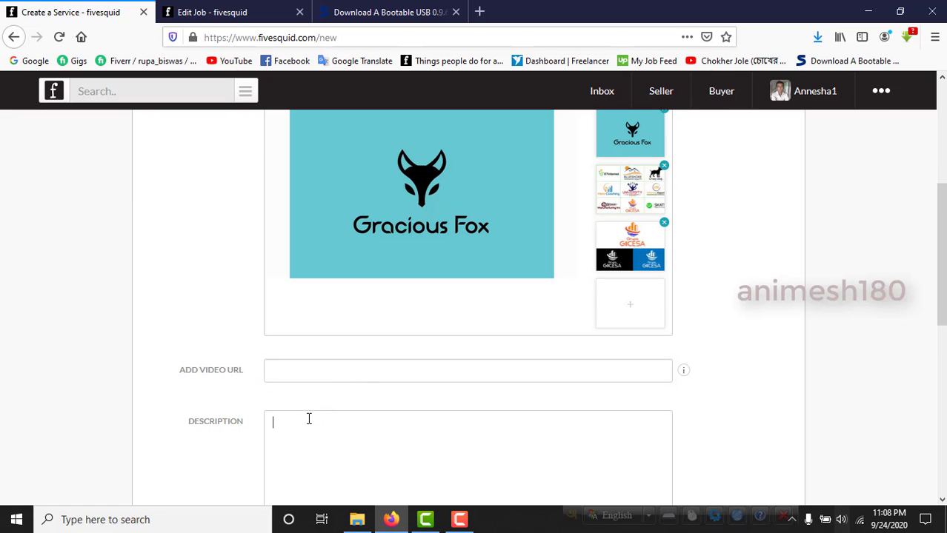
Switch to the existing service's edit page and look over its description, buyer instructions and tags
{"action": "scroll", "coordinate": [309, 419], "scroll_direction": "down", "scroll_amount": 2}
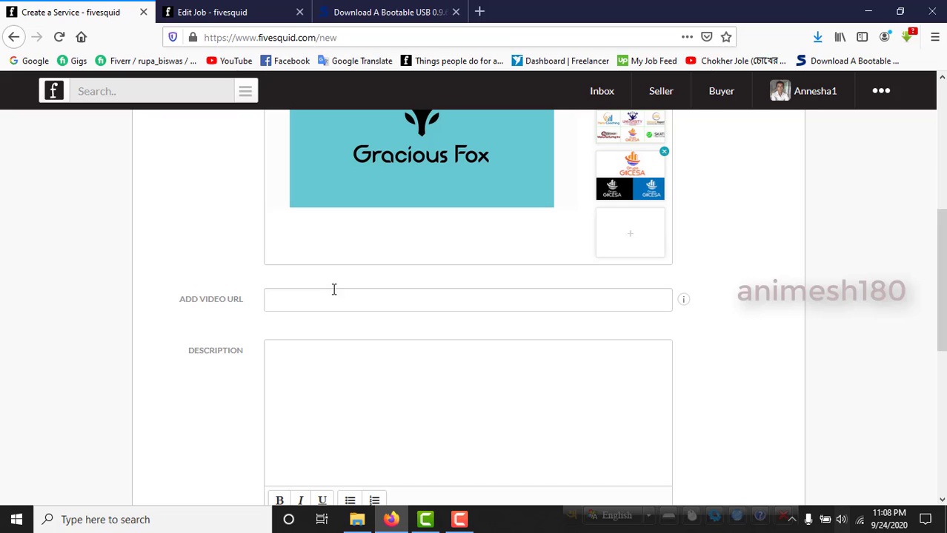
{"action": "left_click", "coordinate": [220, 358]}
{"action": "left_click", "coordinate": [211, 12]}
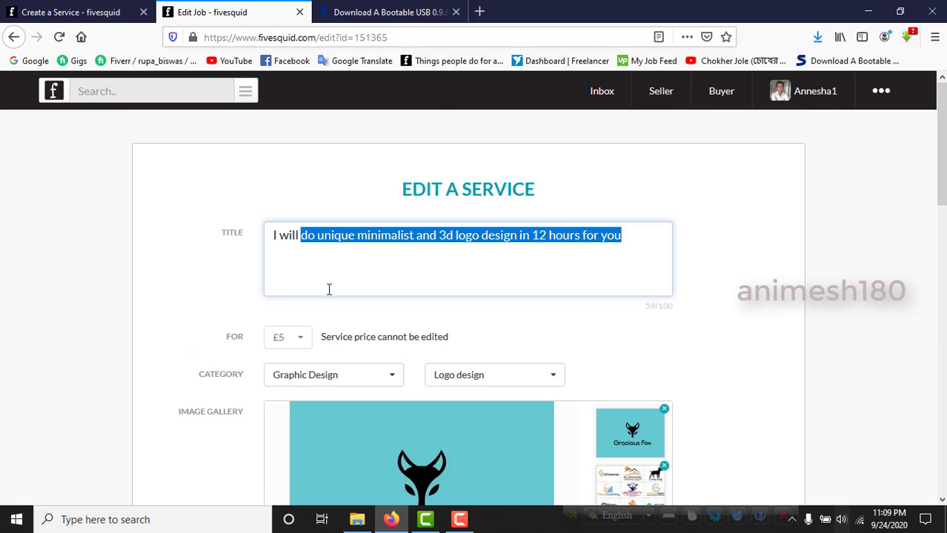
{"action": "scroll", "coordinate": [346, 288], "scroll_direction": "down", "scroll_amount": 7}
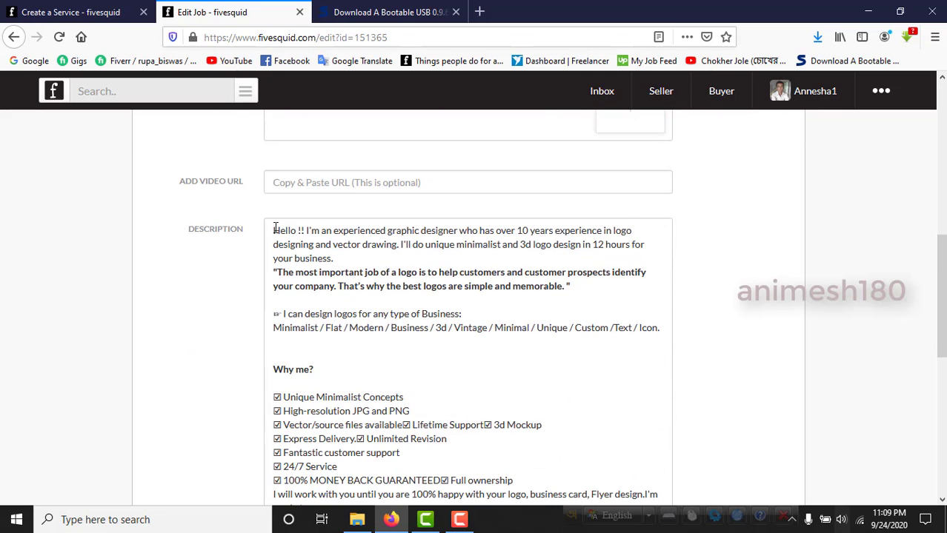
{"action": "left_click_drag", "start_coordinate": [274, 229], "coordinate": [318, 289]}
{"action": "scroll", "coordinate": [295, 295], "scroll_direction": "down", "scroll_amount": 5}
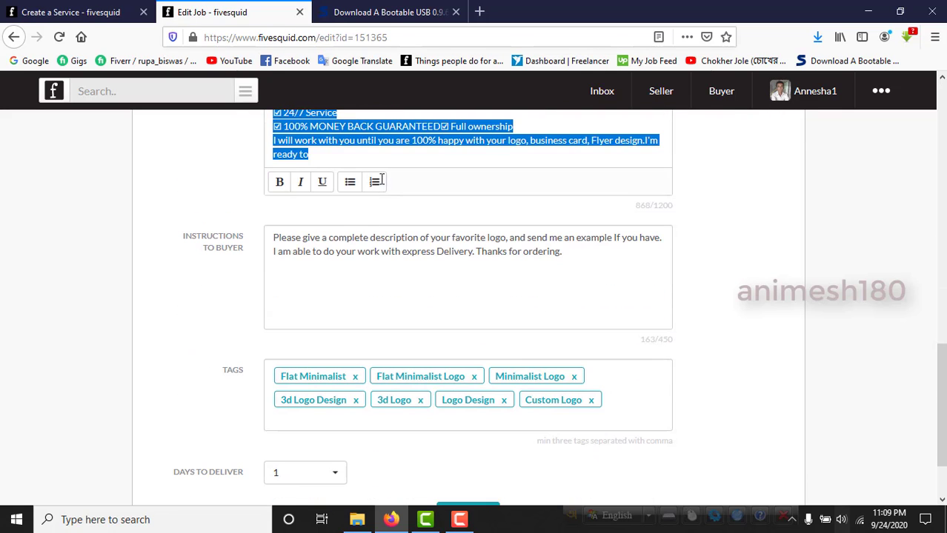
{"action": "left_click_drag", "start_coordinate": [381, 181], "coordinate": [390, 142]}
{"action": "left_click", "coordinate": [390, 140]}
{"action": "scroll", "coordinate": [376, 191], "scroll_direction": "up", "scroll_amount": 3}
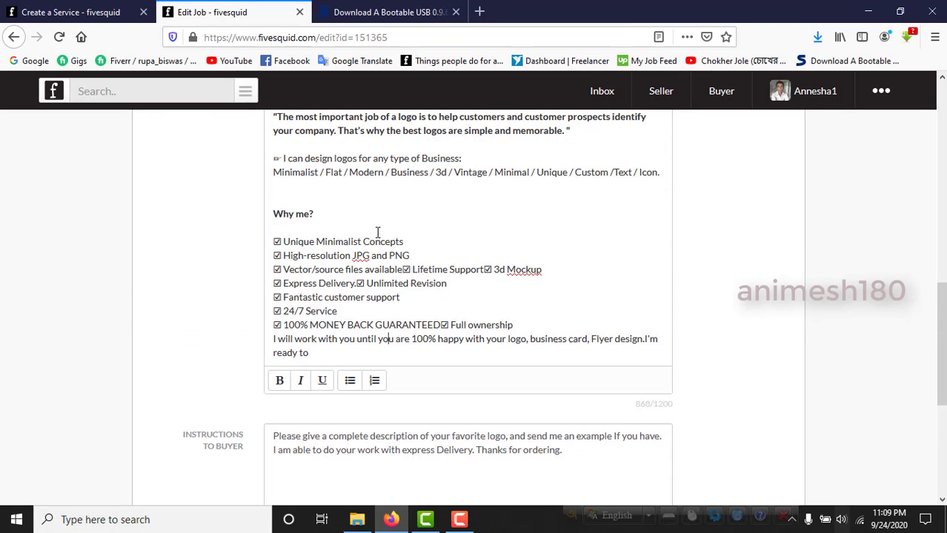
{"action": "left_click", "coordinate": [381, 329]}
{"action": "scroll", "coordinate": [533, 292], "scroll_direction": "down", "scroll_amount": 3}
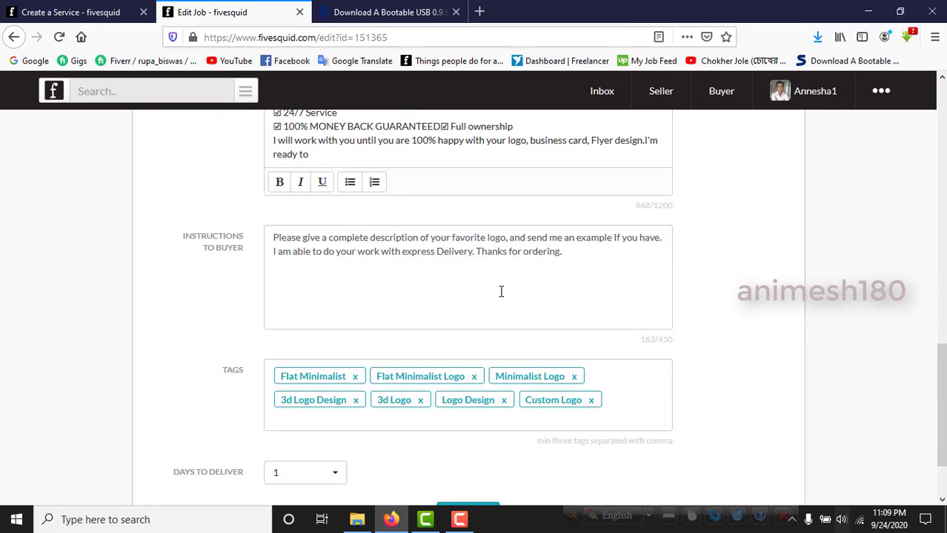
{"action": "scroll", "coordinate": [501, 292], "scroll_direction": "up", "scroll_amount": 4}
{"action": "left_click", "coordinate": [363, 326]}
{"action": "scroll", "coordinate": [364, 379], "scroll_direction": "down", "scroll_amount": 2}
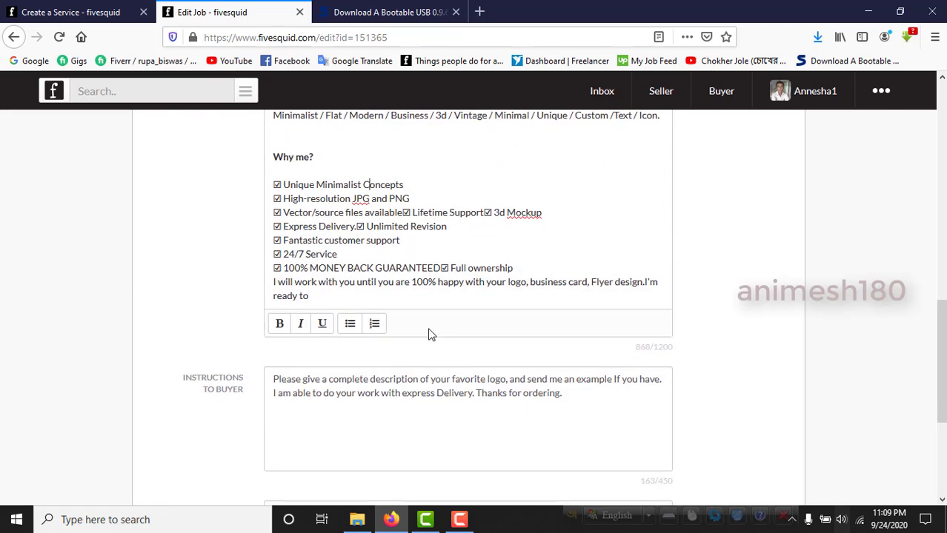
{"action": "scroll", "coordinate": [428, 332], "scroll_direction": "up", "scroll_amount": 3}
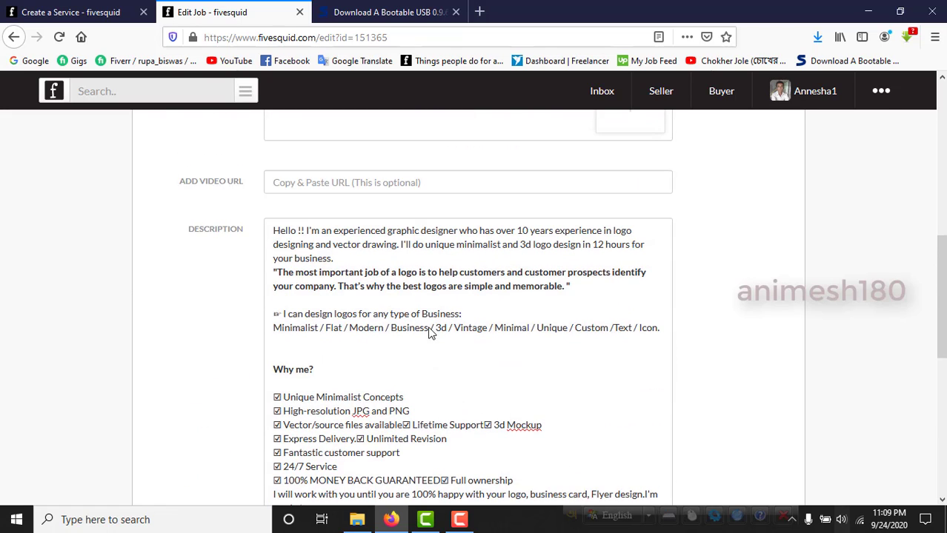
Copy the full description from the existing service into the new service's description
{"action": "key", "text": "ctrl+a"}
{"action": "right_click", "coordinate": [351, 273]}
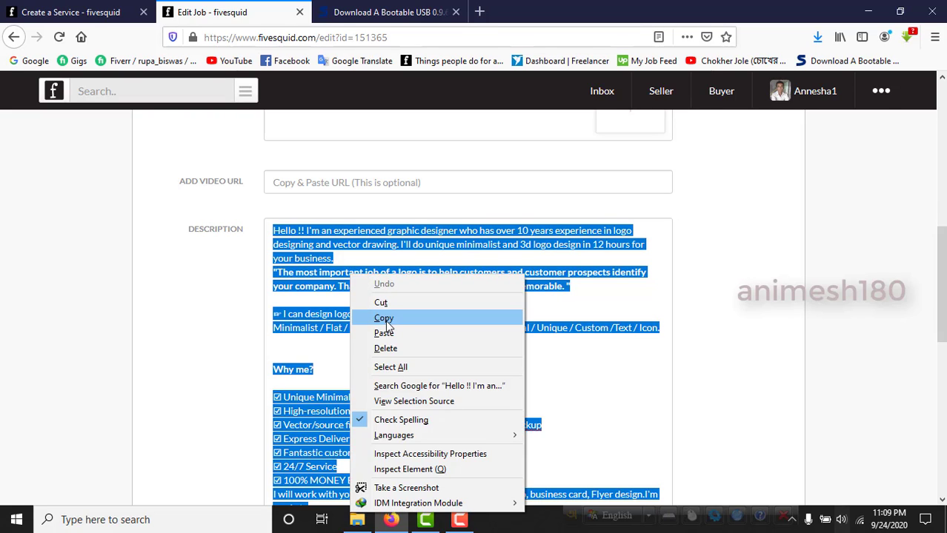
{"action": "left_click", "coordinate": [383, 318]}
{"action": "left_click", "coordinate": [70, 12]}
{"action": "left_click", "coordinate": [348, 391]}
{"action": "right_click", "coordinate": [350, 391]}
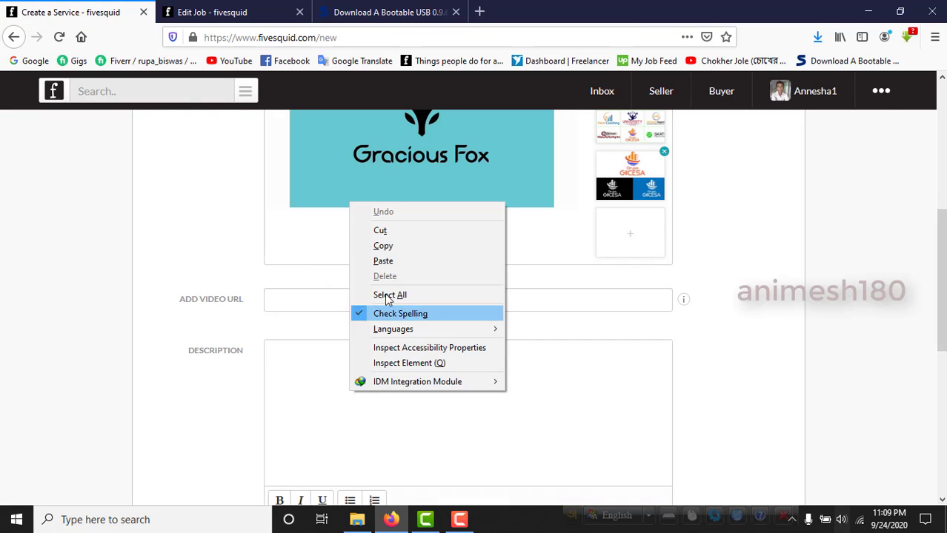
{"action": "left_click", "coordinate": [383, 260]}
{"action": "scroll", "coordinate": [493, 403], "scroll_direction": "down", "scroll_amount": 1}
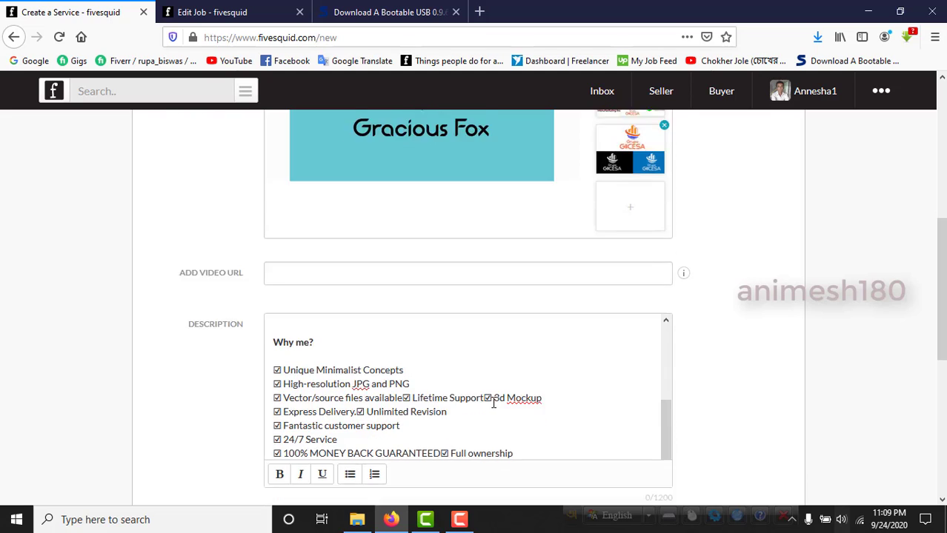
Review the new service's description from its greeting through the "Why me?" list, and check the remaining empty fields
{"action": "scroll", "coordinate": [492, 403], "scroll_direction": "down", "scroll_amount": 2}
{"action": "scroll", "coordinate": [669, 306], "scroll_direction": "up", "scroll_amount": 1}
{"action": "scroll", "coordinate": [670, 307], "scroll_direction": "down", "scroll_amount": 1}
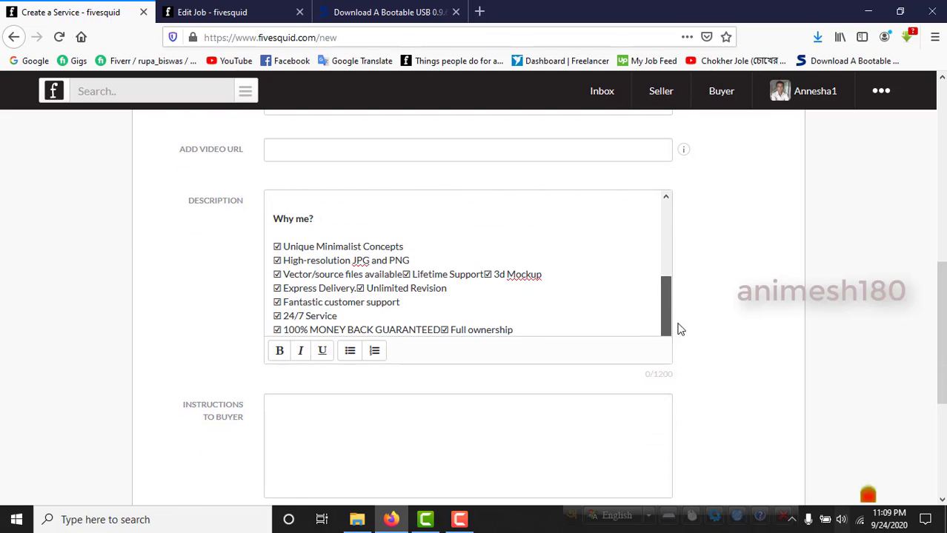
{"action": "left_click", "coordinate": [656, 371]}
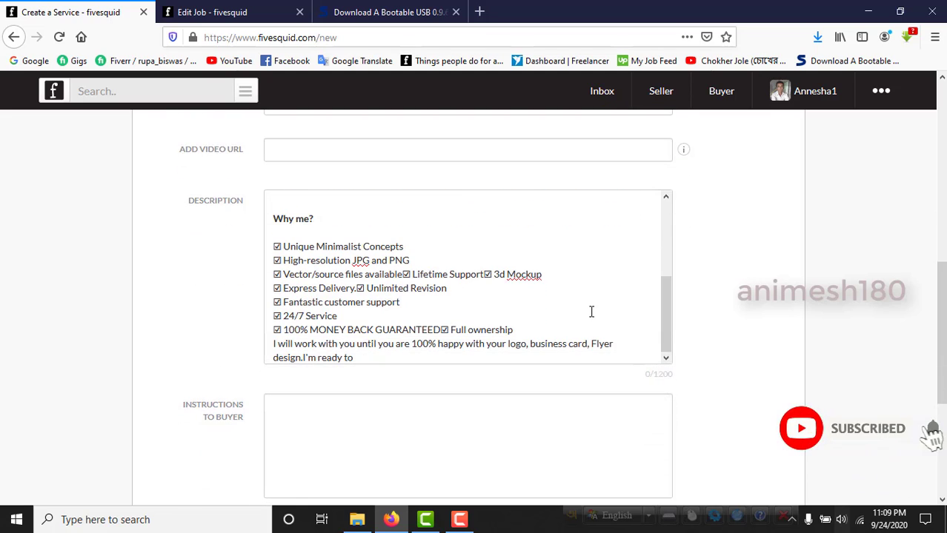
{"action": "left_click_drag", "start_coordinate": [663, 329], "coordinate": [465, 219]}
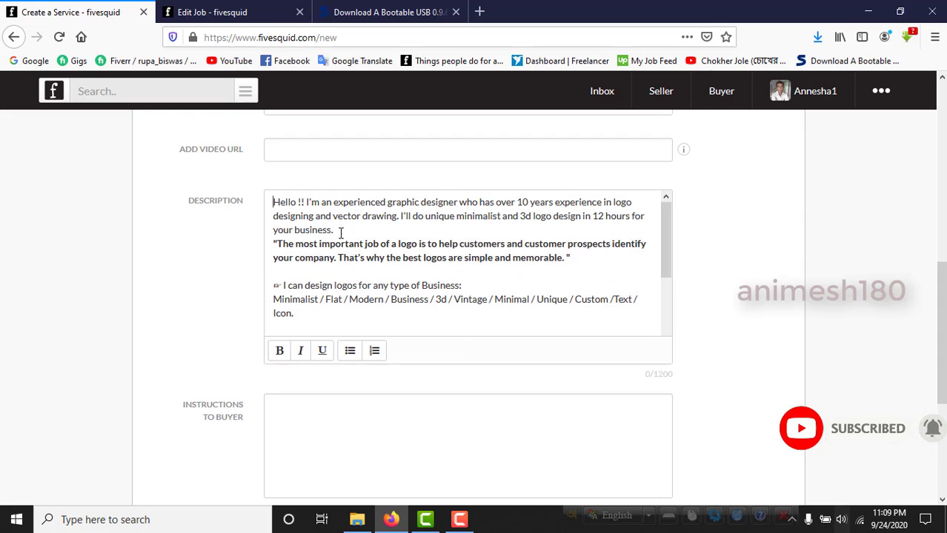
{"action": "left_click_drag", "start_coordinate": [341, 233], "coordinate": [273, 201]}
{"action": "left_click", "coordinate": [311, 218]}
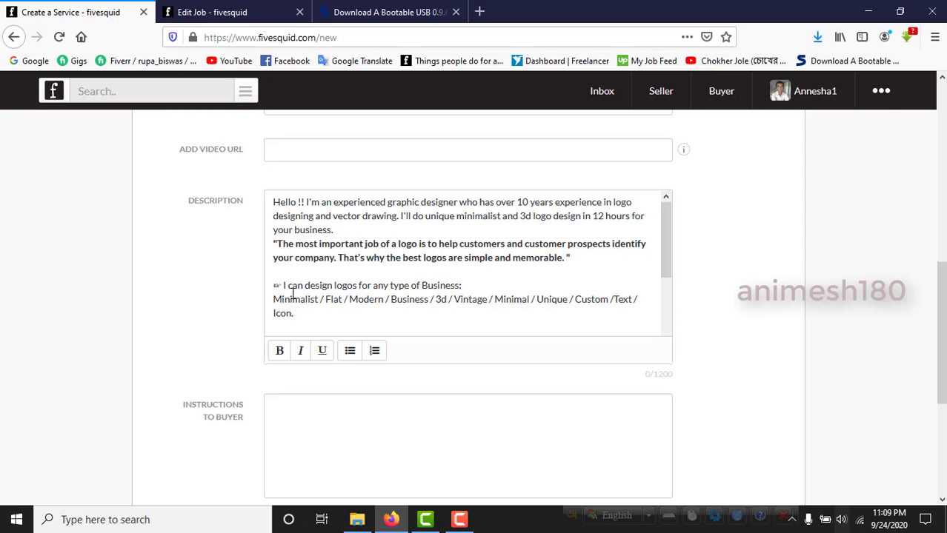
{"action": "scroll", "coordinate": [336, 296], "scroll_direction": "down", "scroll_amount": 3}
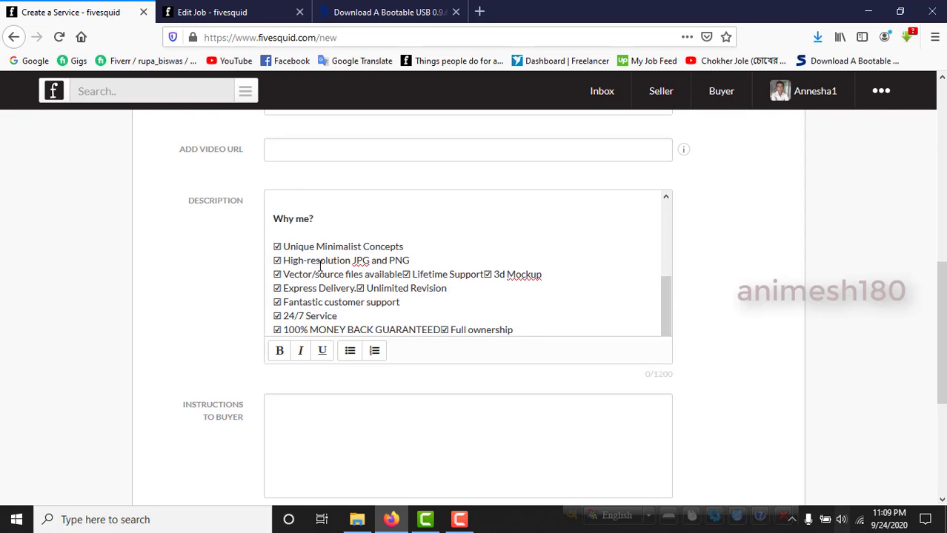
{"action": "left_click_drag", "start_coordinate": [274, 247], "coordinate": [324, 289]}
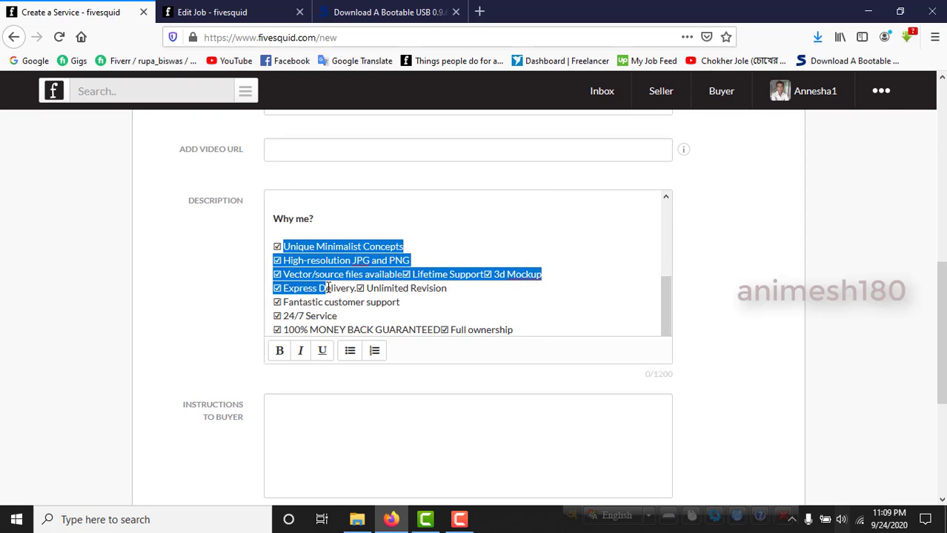
{"action": "left_click", "coordinate": [347, 291]}
{"action": "scroll", "coordinate": [394, 284], "scroll_direction": "down", "scroll_amount": 2}
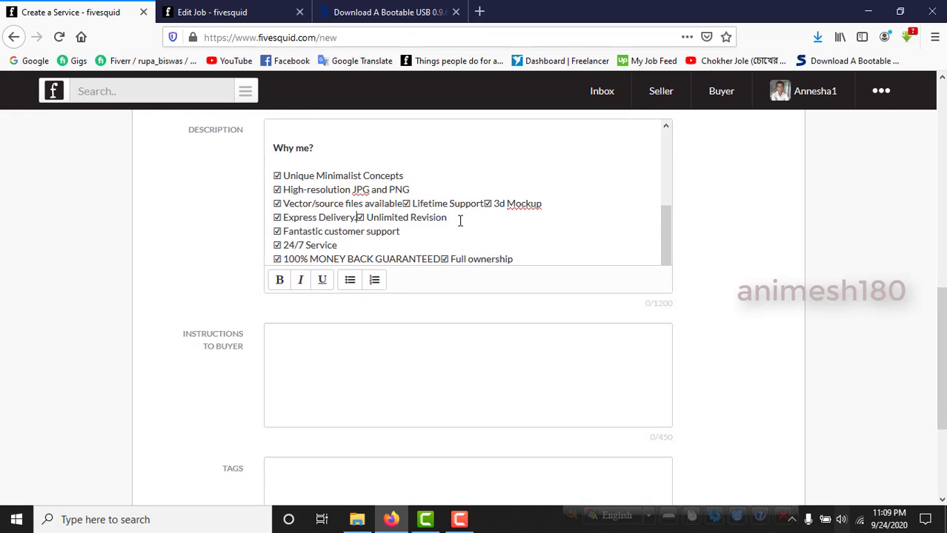
{"action": "scroll", "coordinate": [459, 220], "scroll_direction": "down", "scroll_amount": 4}
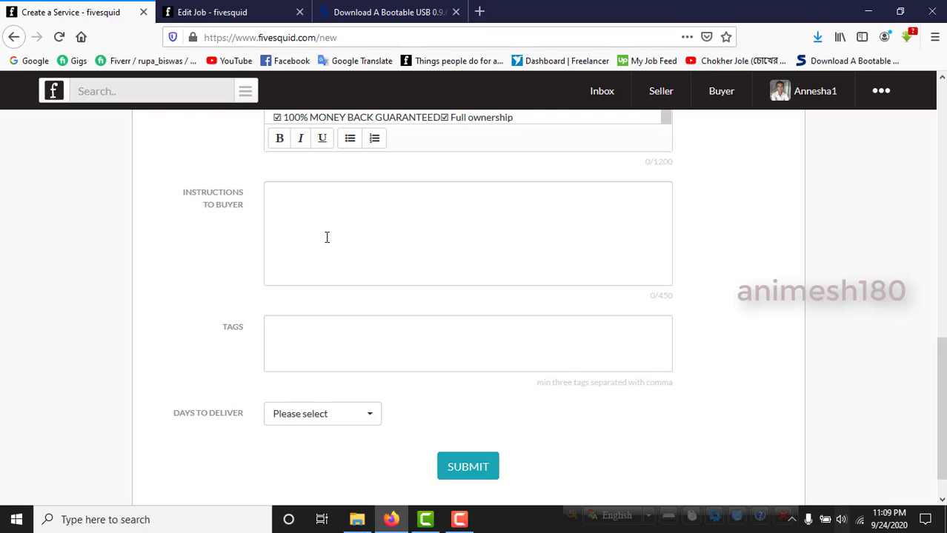
Try italic and bold formatting on the description's "Fantastic customer support" line, and remove both again
{"action": "scroll", "coordinate": [326, 237], "scroll_direction": "up", "scroll_amount": 6}
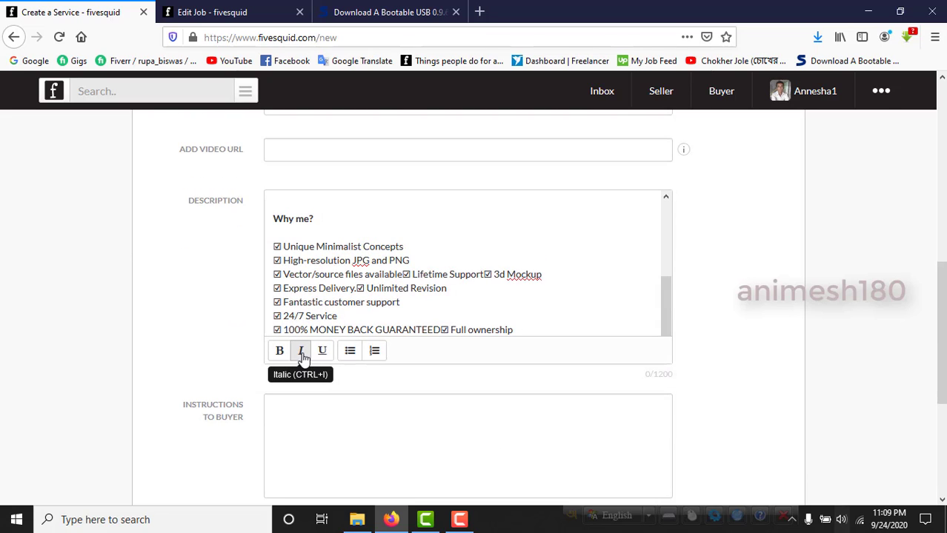
{"action": "left_click_drag", "start_coordinate": [402, 305], "coordinate": [269, 301]}
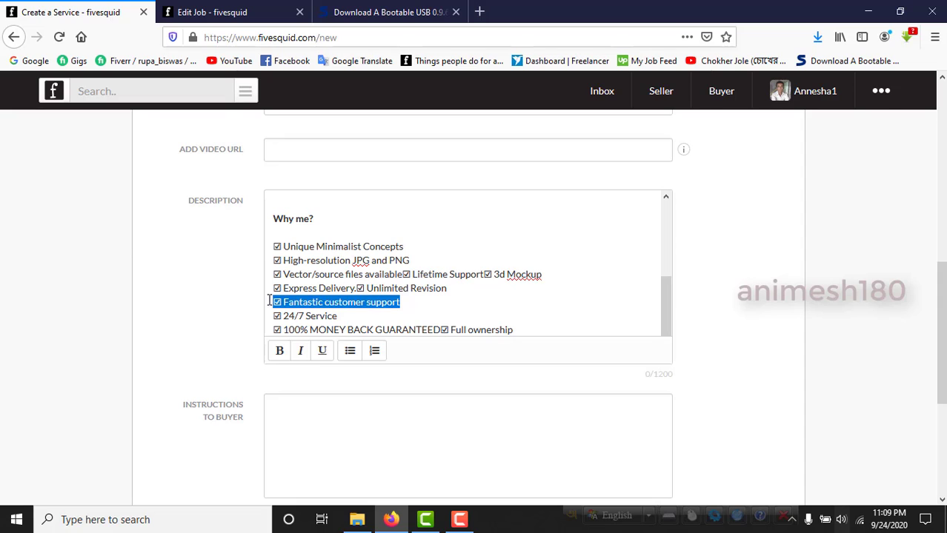
{"action": "left_click", "coordinate": [301, 351]}
{"action": "left_click", "coordinate": [301, 350]}
{"action": "left_click", "coordinate": [282, 351]}
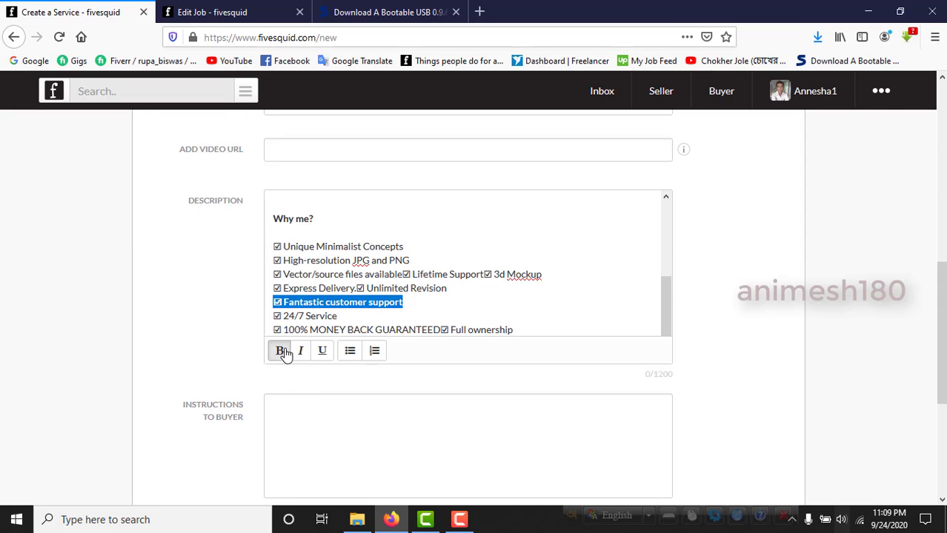
{"action": "left_click", "coordinate": [283, 352]}
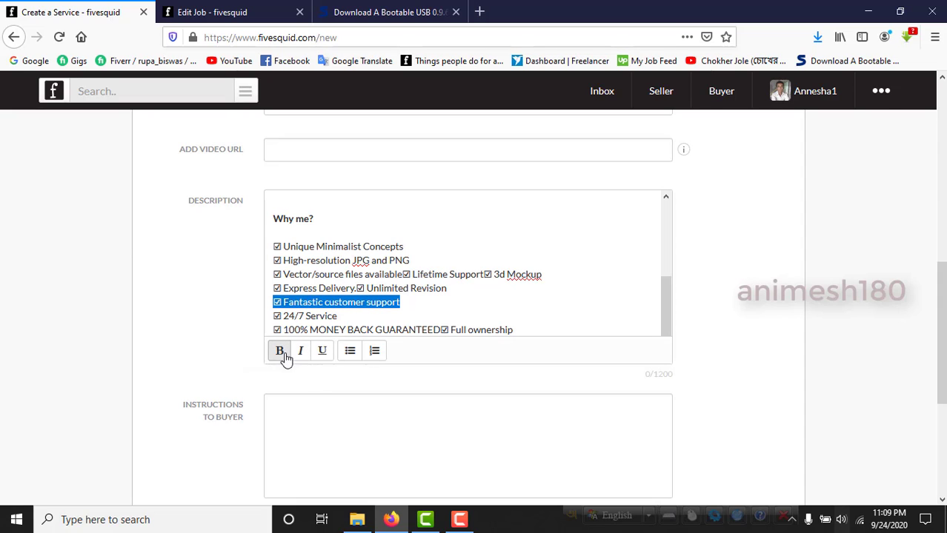
{"action": "left_click", "coordinate": [326, 406]}
{"action": "scroll", "coordinate": [378, 351], "scroll_direction": "down", "scroll_amount": 1}
{"action": "scroll", "coordinate": [378, 351], "scroll_direction": "down", "scroll_amount": 2}
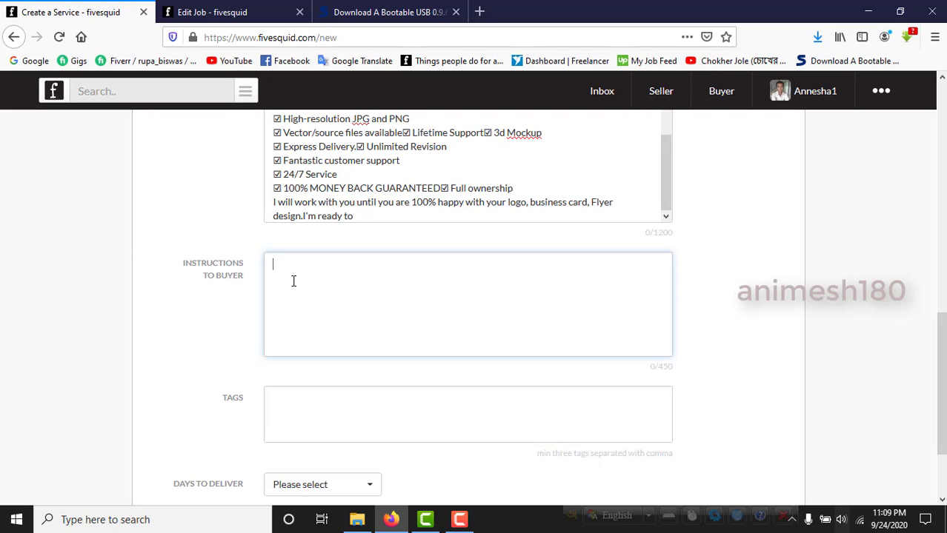
{"action": "triple_click", "coordinate": [222, 266]}
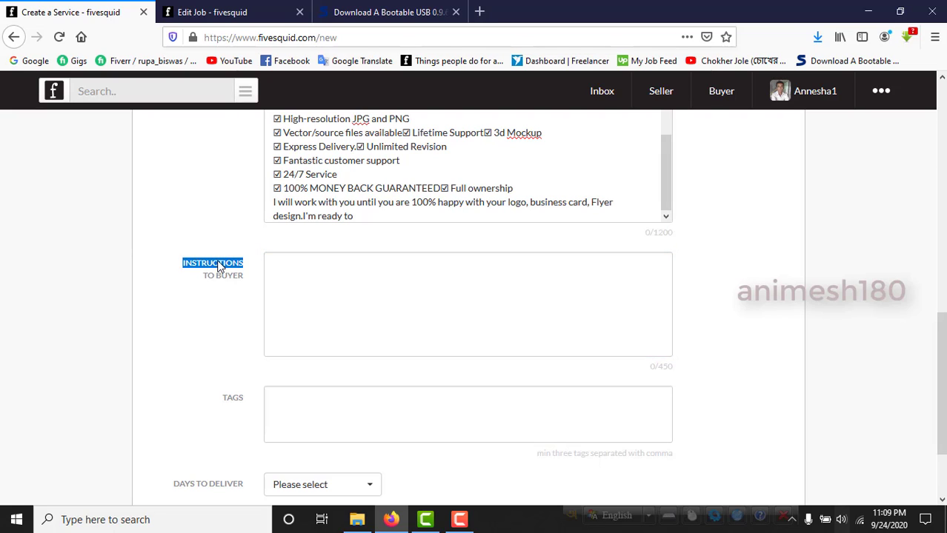
{"action": "left_click", "coordinate": [298, 275]}
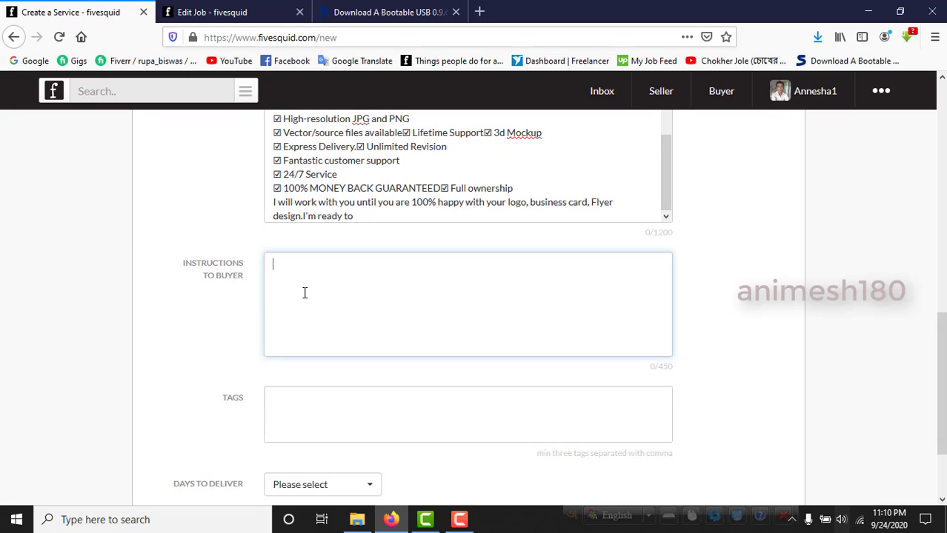
{"action": "left_click", "coordinate": [220, 317]}
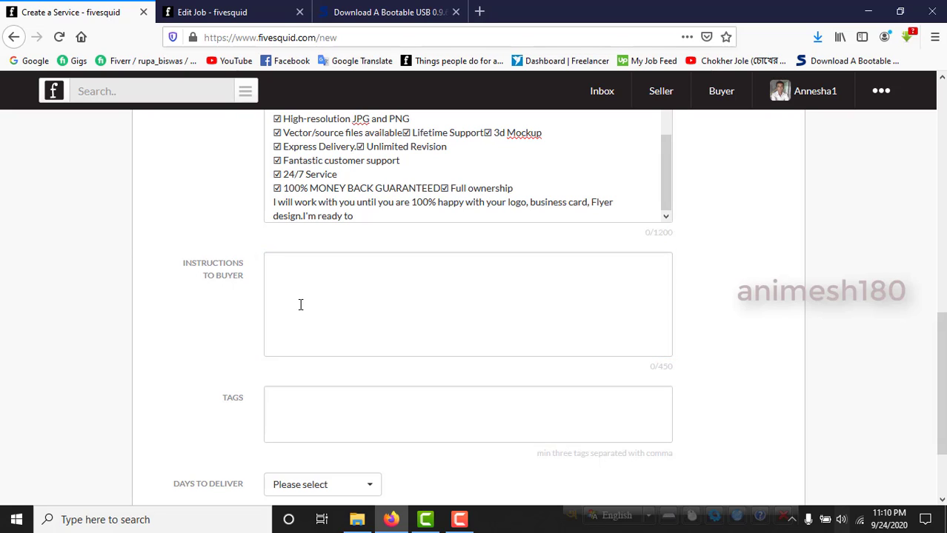
Copy the instructions to buyer from the existing service into the new service's buyer instructions
{"action": "left_click", "coordinate": [214, 9]}
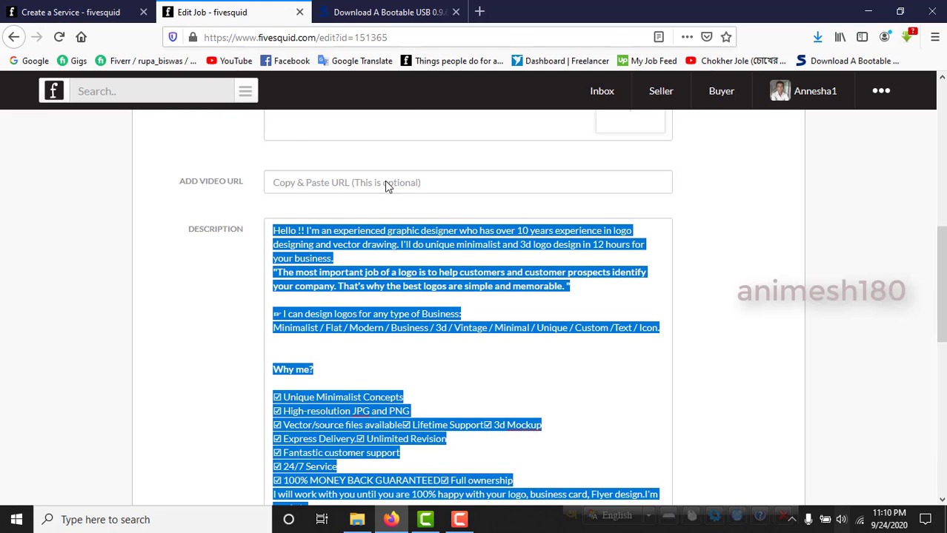
{"action": "scroll", "coordinate": [367, 252], "scroll_direction": "up", "scroll_amount": 3}
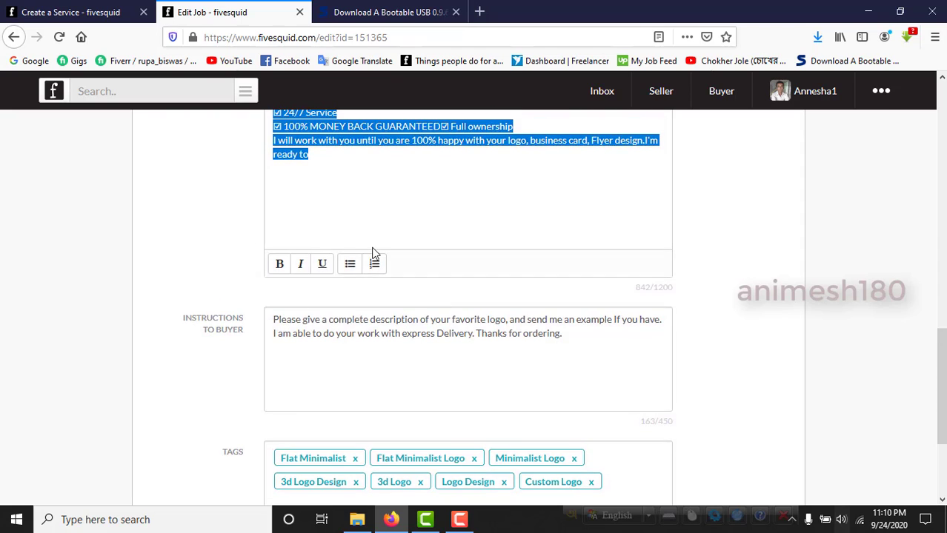
{"action": "scroll", "coordinate": [370, 254], "scroll_direction": "down", "scroll_amount": 1}
{"action": "triple_click", "coordinate": [323, 260]}
{"action": "right_click", "coordinate": [323, 260]}
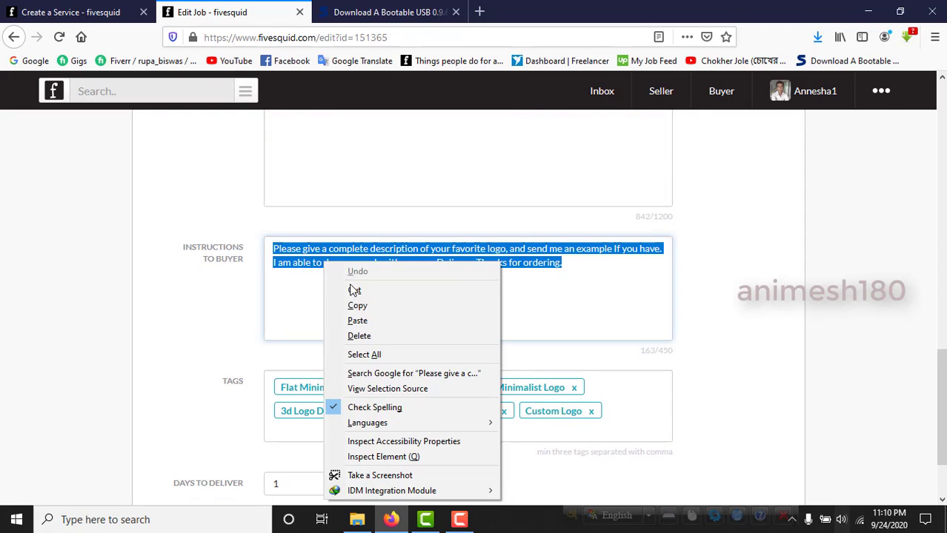
{"action": "left_click", "coordinate": [354, 304]}
{"action": "left_click", "coordinate": [14, 7]}
{"action": "right_click", "coordinate": [280, 279]}
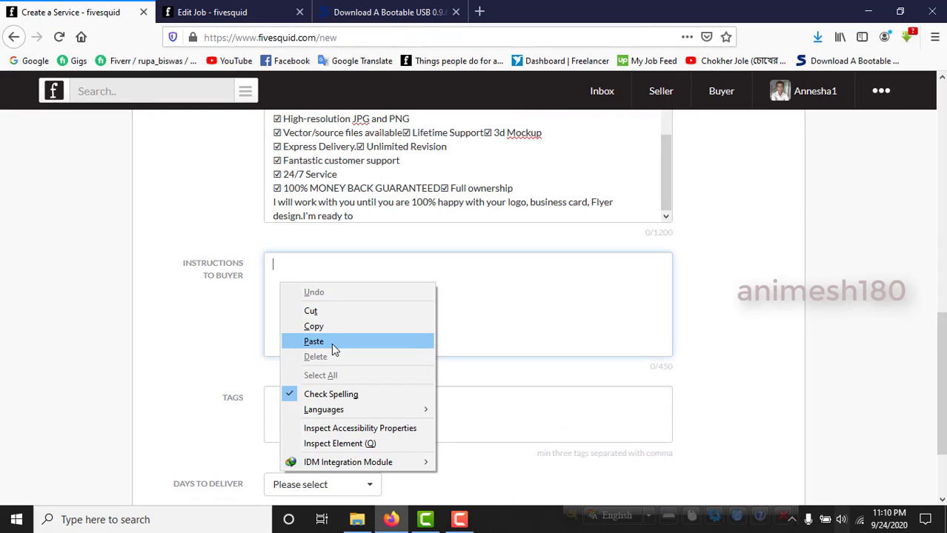
{"action": "left_click", "coordinate": [331, 343]}
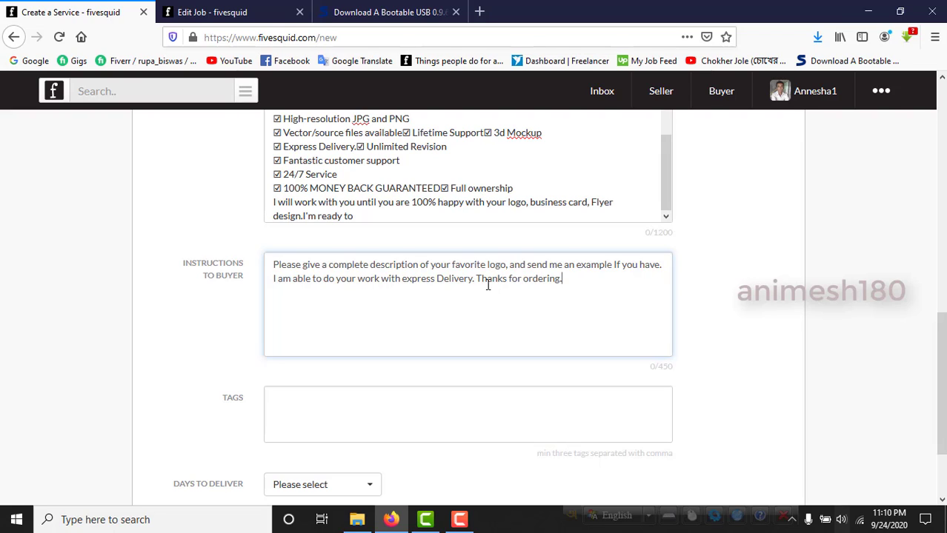
Put "Thanks for ordering." on its own line in the buyer instructions, without a leading space
{"action": "key", "text": "Return"}
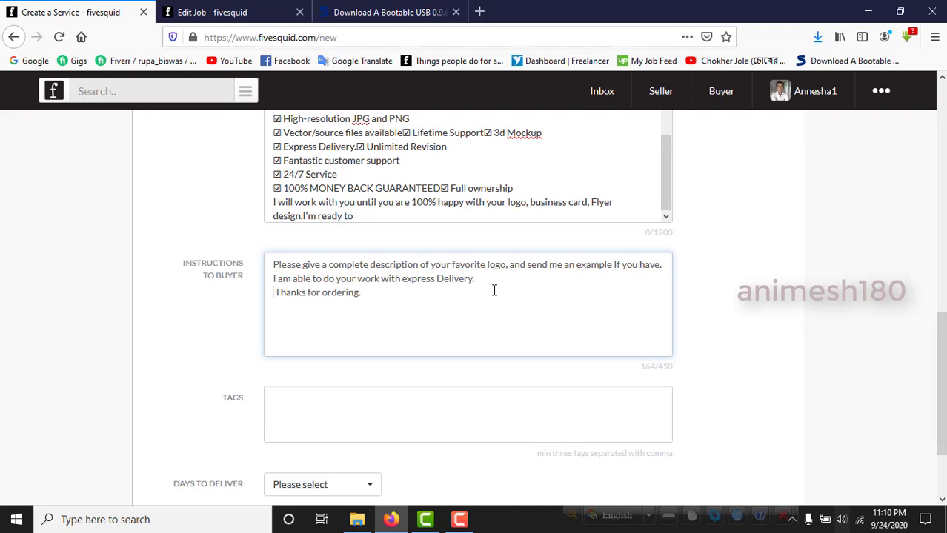
{"action": "key", "text": "Delete"}
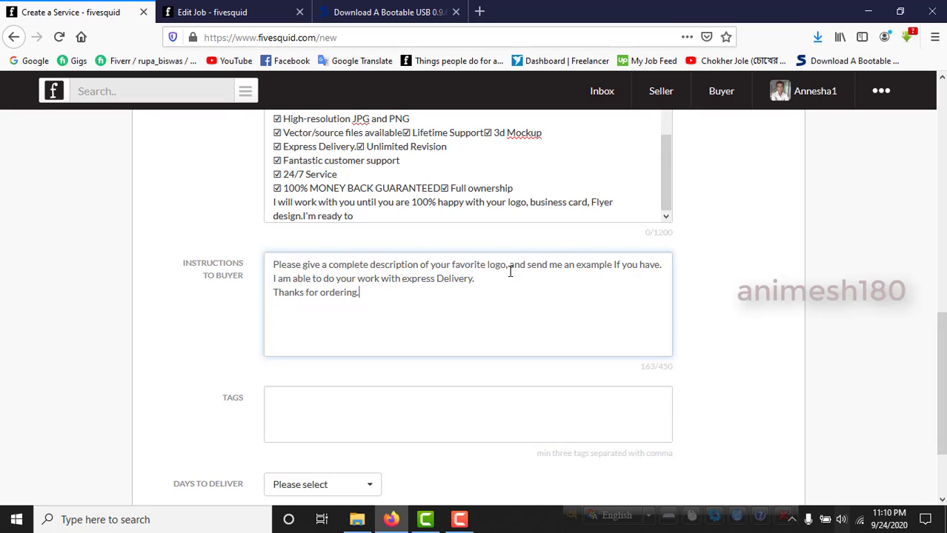
{"action": "scroll", "coordinate": [385, 302], "scroll_direction": "down", "scroll_amount": 1}
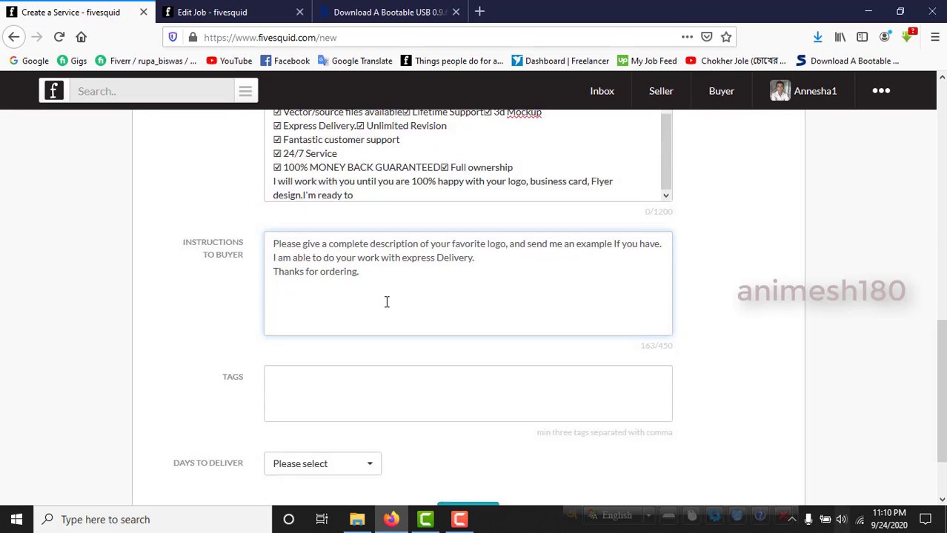
Add the tags "3d Logo" and "Logo Design" to the new service
{"action": "scroll", "coordinate": [386, 301], "scroll_direction": "down", "scroll_amount": 2}
{"action": "left_click", "coordinate": [327, 292]}
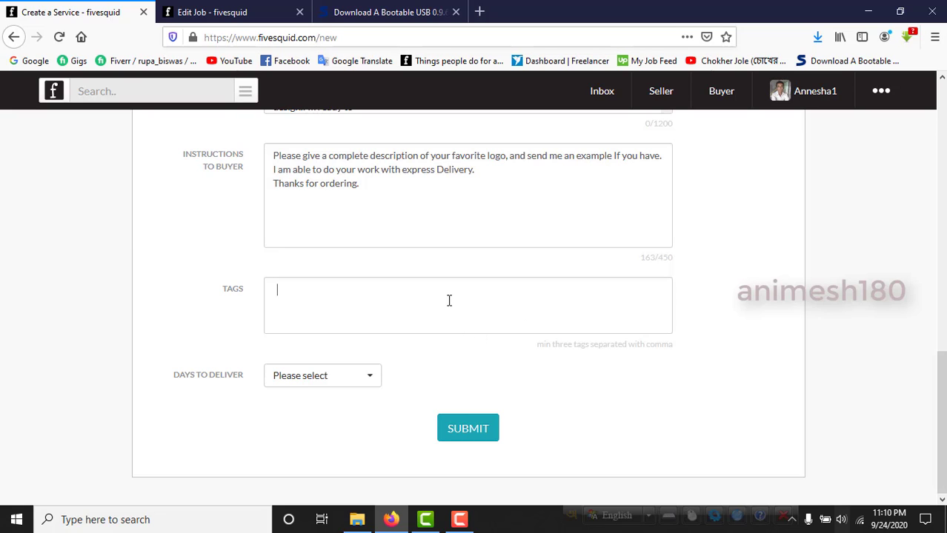
{"action": "type", "text": "logo"}
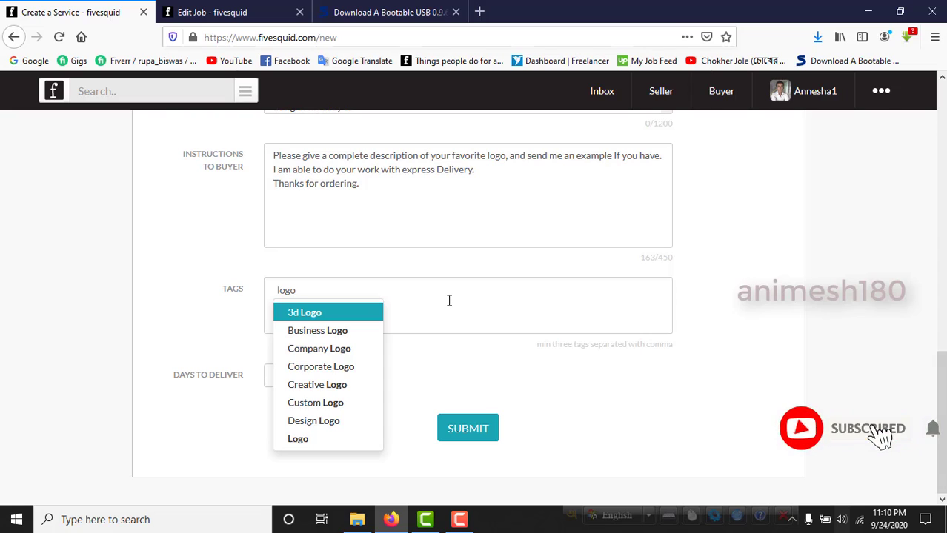
{"action": "key", "text": "Return"}
{"action": "type", "text": "logo d"}
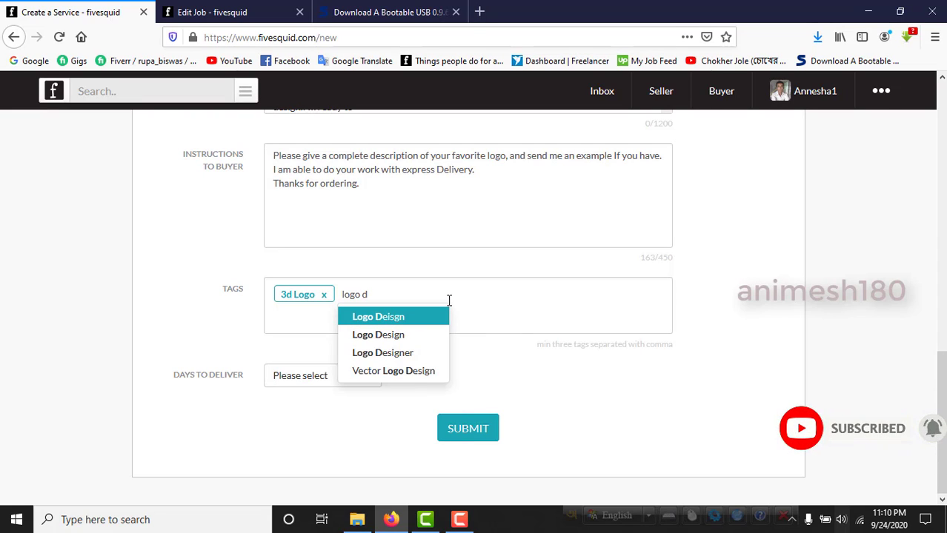
{"action": "type", "text": "e"}
{"action": "key", "text": "Return"}
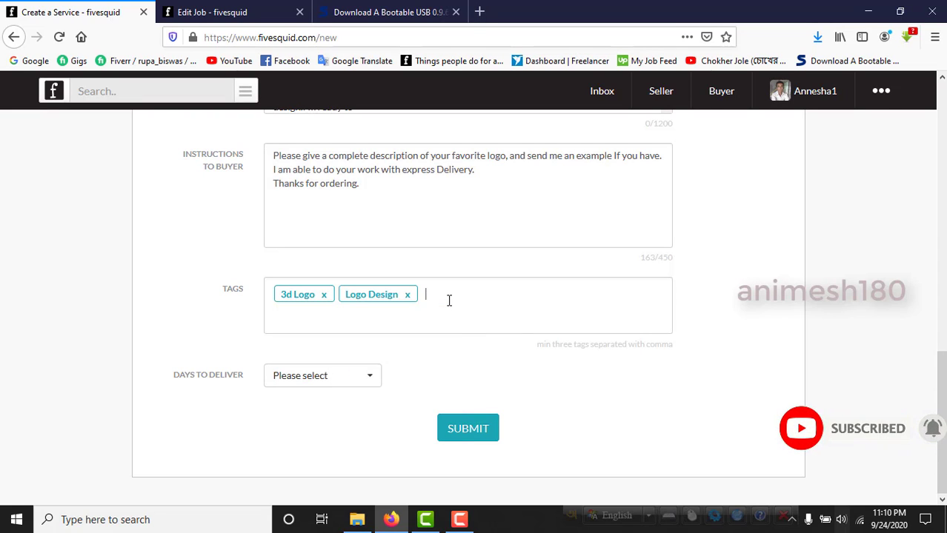
Add the suggested tags "Flat Minimalist" and "Flat Minimalist Logo" to the service
{"action": "type", "text": "flat"}
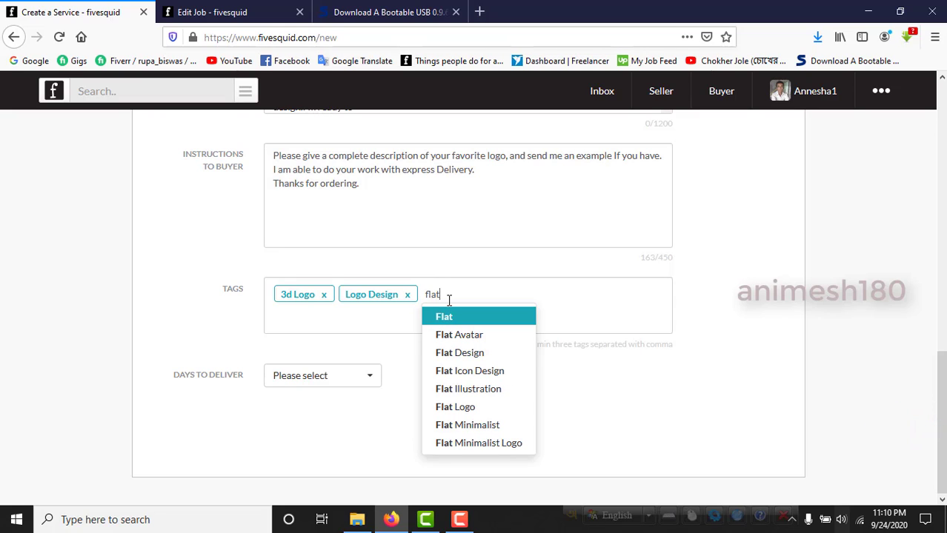
{"action": "key", "text": "Down"}
{"action": "key", "text": "Down"}
{"action": "key", "text": "Down"}
{"action": "key", "text": "Down"}
{"action": "key", "text": "Down"}
{"action": "key", "text": "Down"}
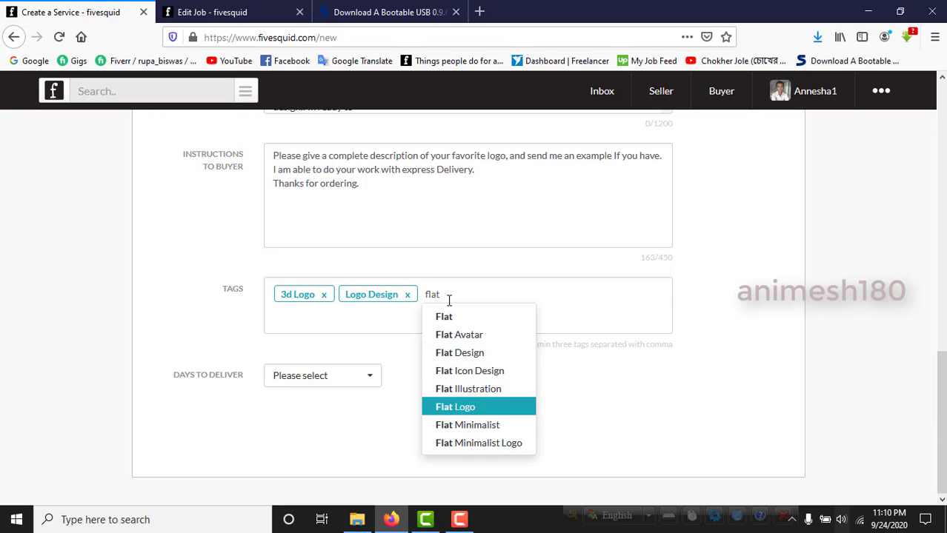
{"action": "key", "text": "Return"}
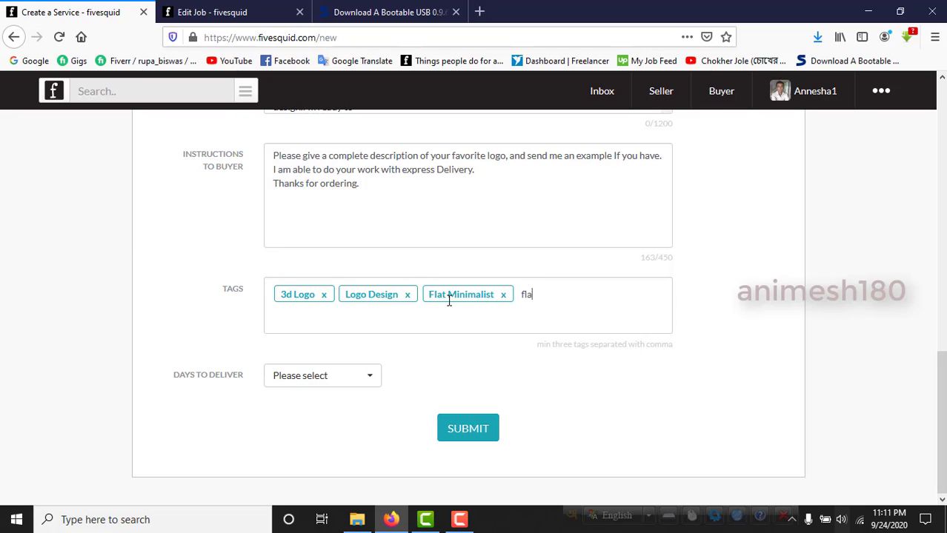
{"action": "type", "text": "flat min"}
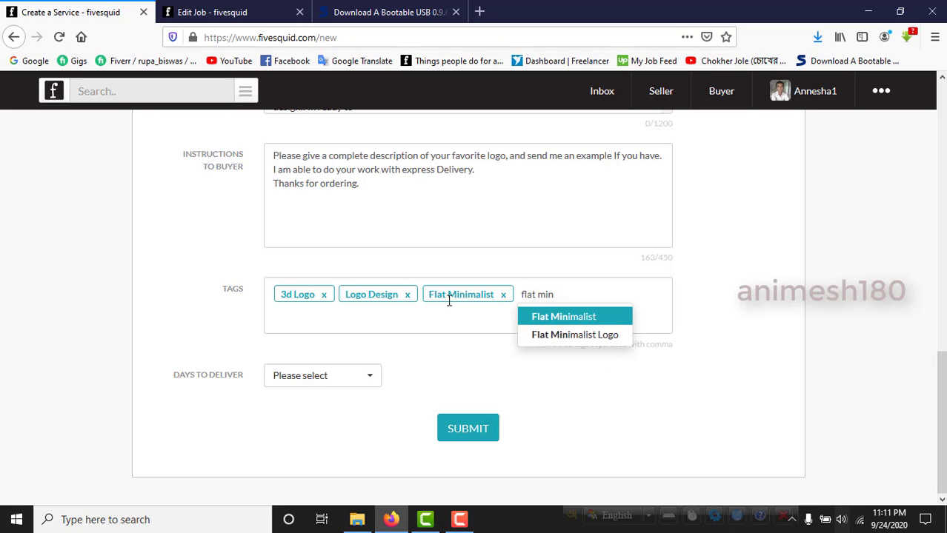
{"action": "key", "text": "Down"}
{"action": "key", "text": "Return"}
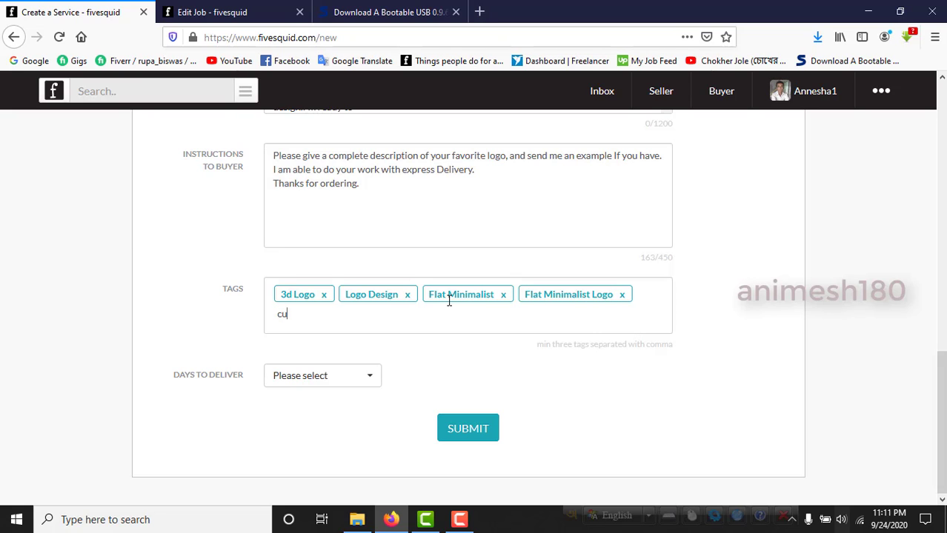
Add the suggested tags "Custom Logo" and "Business Logo" to the service
{"action": "type", "text": "cust"}
{"action": "key", "text": "Down"}
{"action": "key", "text": "Down"}
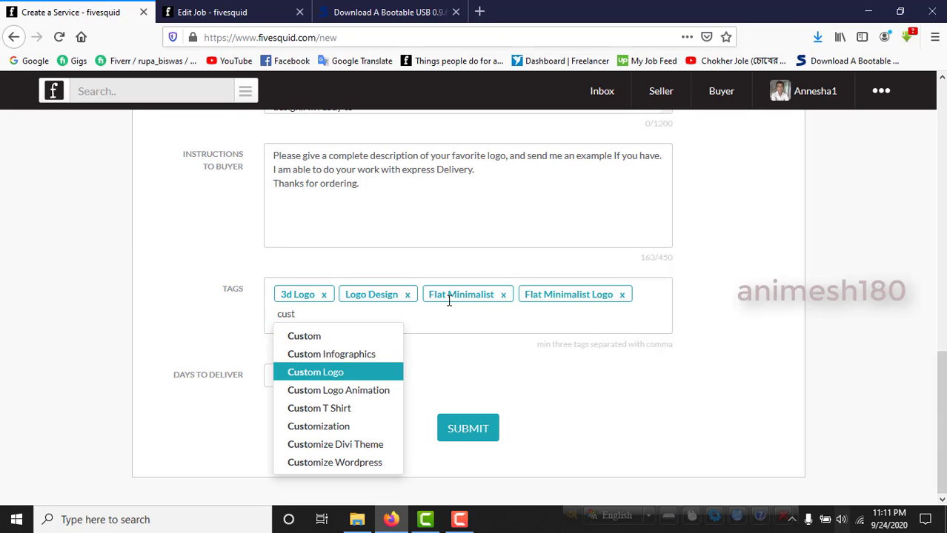
{"action": "key", "text": "Return"}
{"action": "type", "text": "business"}
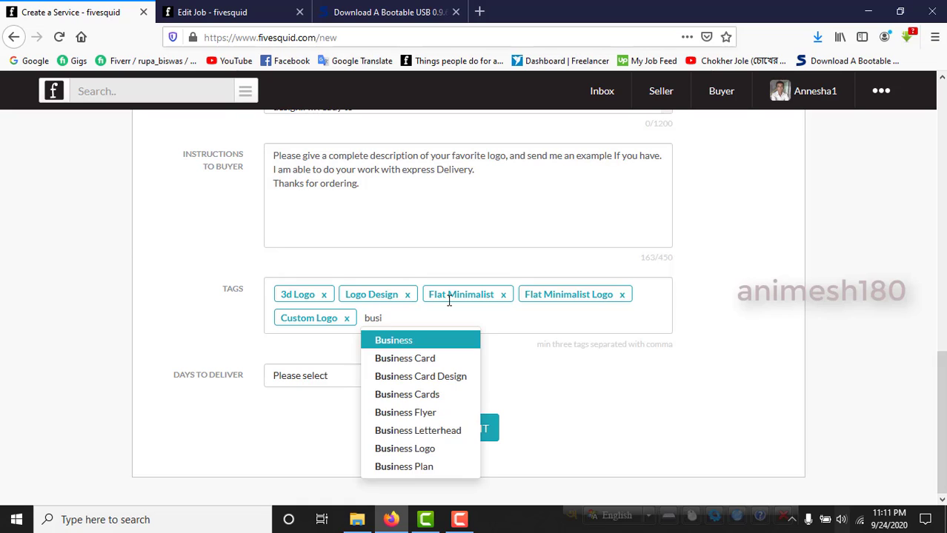
{"action": "key", "text": "Down"}
{"action": "key", "text": "Down"}
{"action": "key", "text": "Down"}
{"action": "key", "text": "Down"}
{"action": "key", "text": "Down"}
{"action": "key", "text": "Down"}
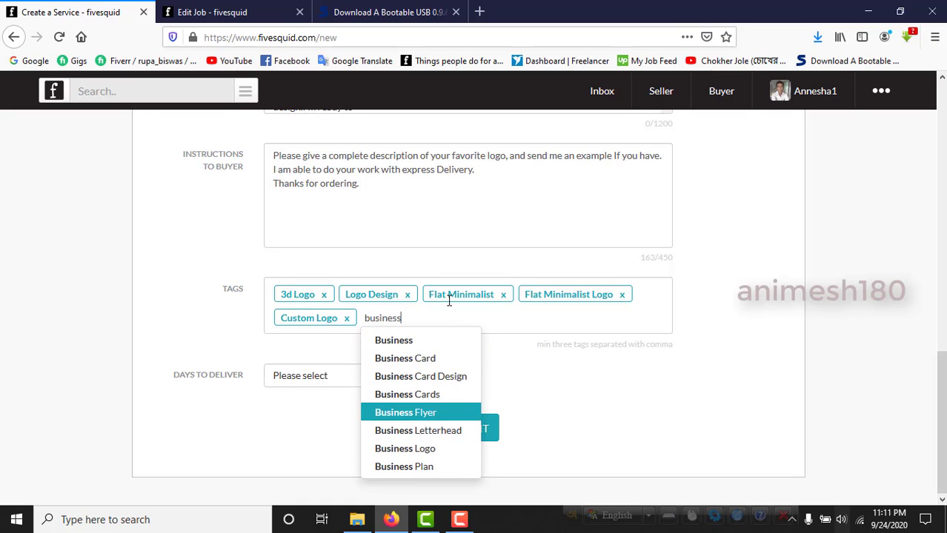
{"action": "key", "text": "Return"}
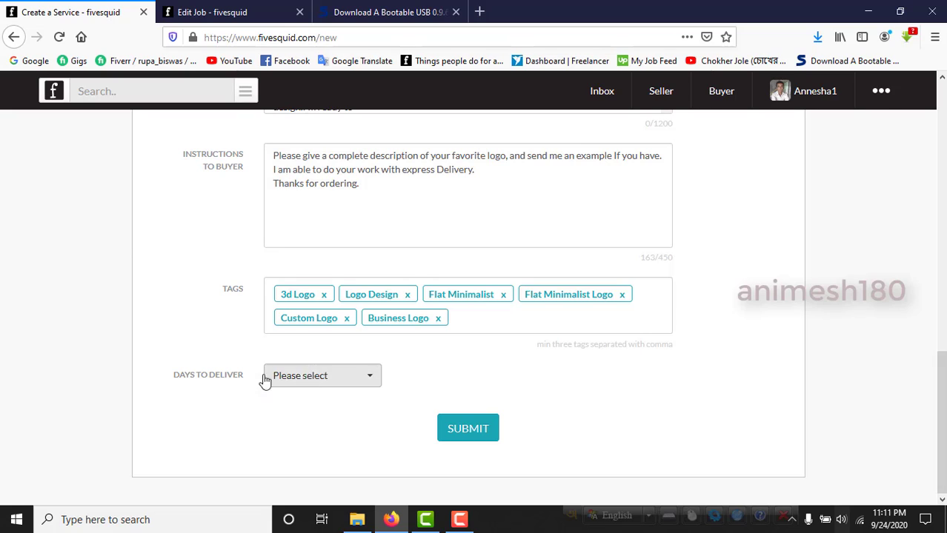
Set the service's days to deliver to 1
{"action": "left_click", "coordinate": [301, 381]}
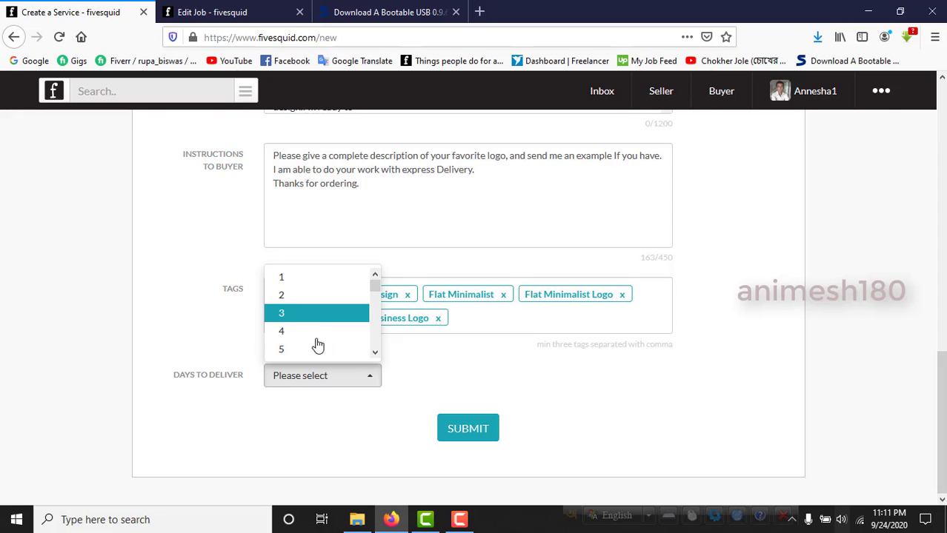
{"action": "left_click", "coordinate": [311, 280]}
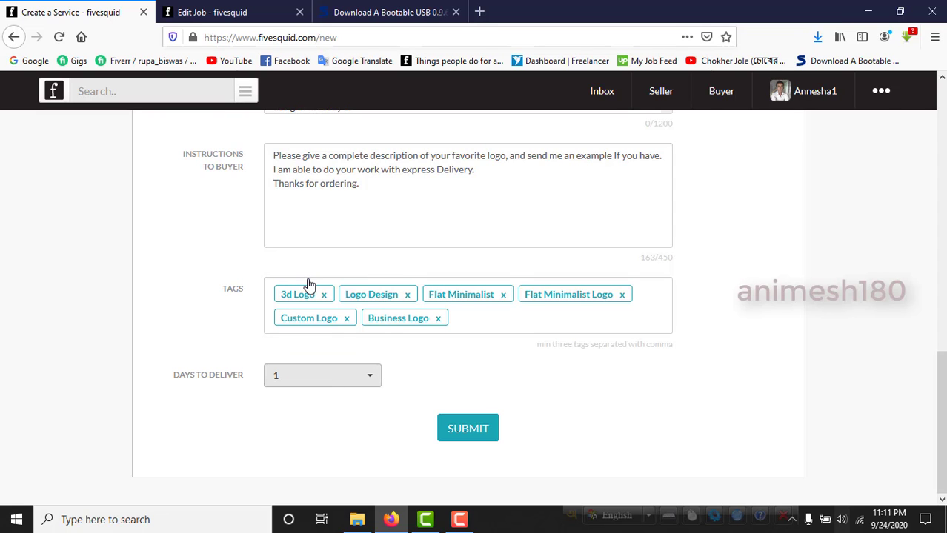
Review the completed service form, checking the title, price, category, image gallery and description
{"action": "scroll", "coordinate": [309, 281], "scroll_direction": "up", "scroll_amount": 4}
{"action": "scroll", "coordinate": [344, 317], "scroll_direction": "up", "scroll_amount": 2}
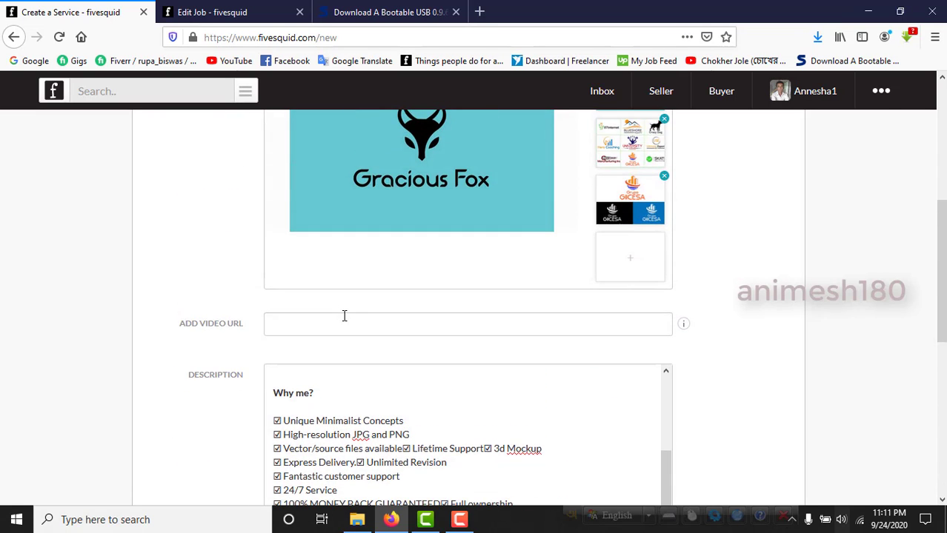
{"action": "scroll", "coordinate": [345, 316], "scroll_direction": "up", "scroll_amount": 5}
{"action": "scroll", "coordinate": [355, 278], "scroll_direction": "down", "scroll_amount": 2}
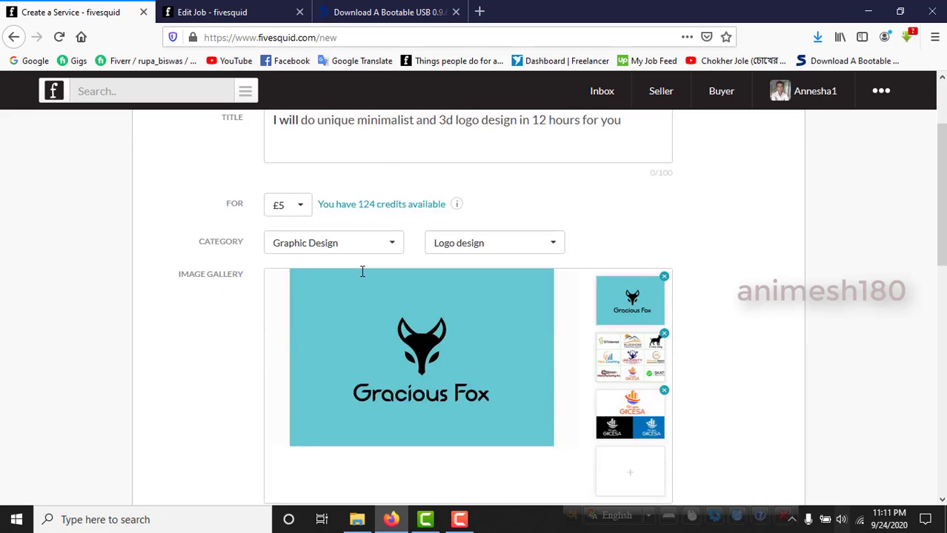
{"action": "scroll", "coordinate": [362, 271], "scroll_direction": "down", "scroll_amount": 8}
{"action": "scroll", "coordinate": [363, 271], "scroll_direction": "up", "scroll_amount": 10}
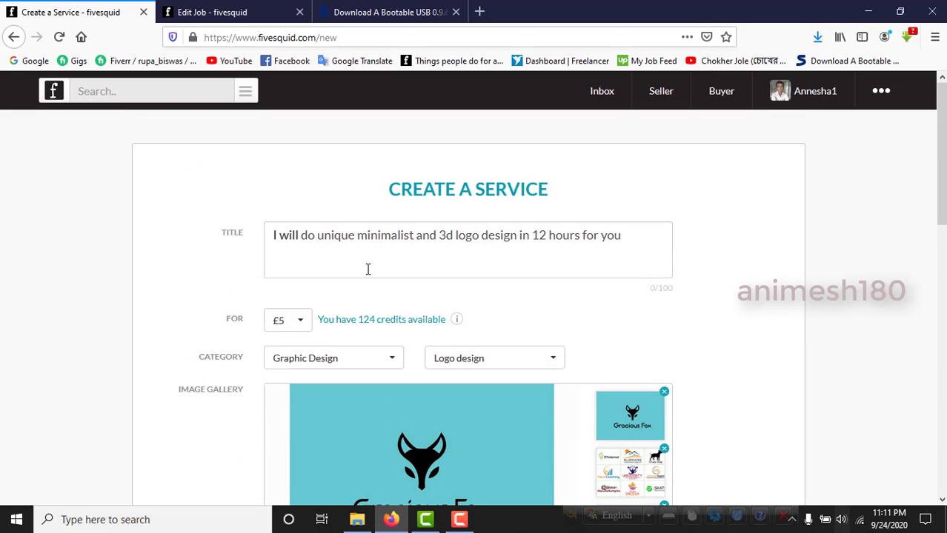
{"action": "left_click", "coordinate": [369, 247]}
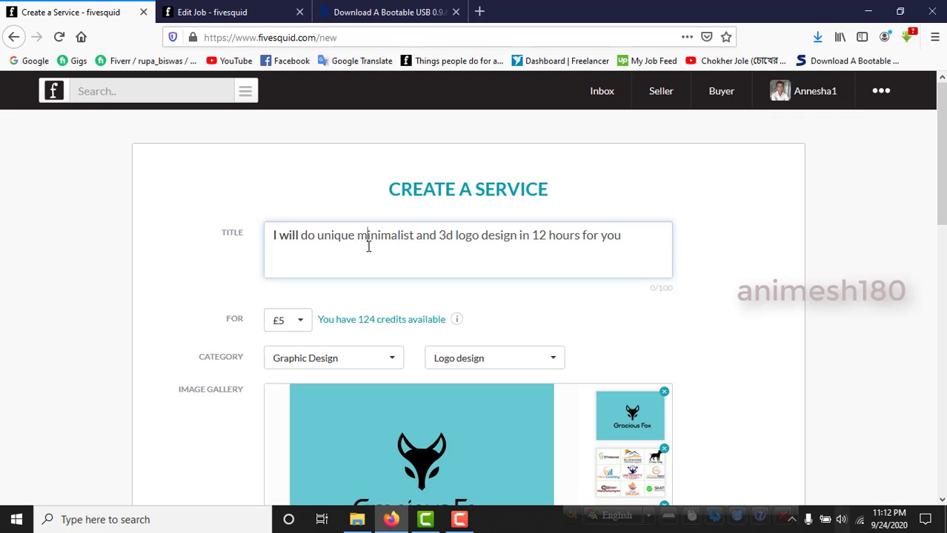
{"action": "scroll", "coordinate": [422, 251], "scroll_direction": "down", "scroll_amount": 4}
{"action": "scroll", "coordinate": [425, 237], "scroll_direction": "up", "scroll_amount": 4}
{"action": "double_click", "coordinate": [414, 236]}
{"action": "left_click", "coordinate": [414, 236]}
Submit the new logo design service for approval
{"action": "scroll", "coordinate": [415, 235], "scroll_direction": "down", "scroll_amount": 5}
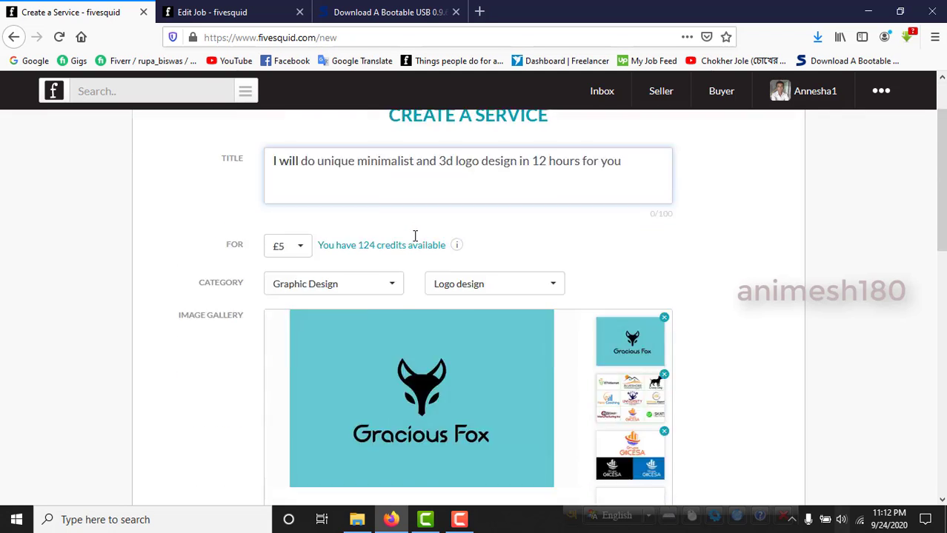
{"action": "scroll", "coordinate": [415, 235], "scroll_direction": "down", "scroll_amount": 5}
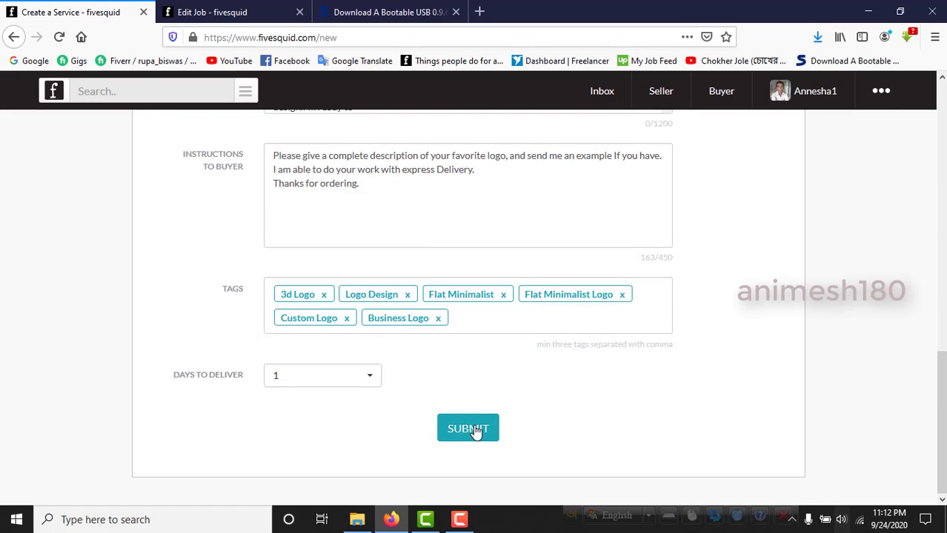
{"action": "left_click", "coordinate": [480, 430]}
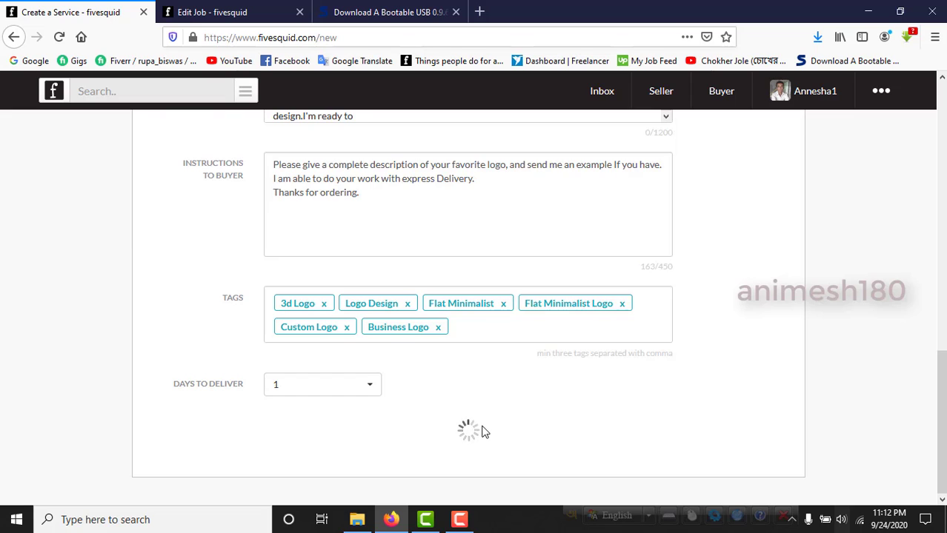
{"action": "scroll", "coordinate": [412, 375], "scroll_direction": "down", "scroll_amount": 1}
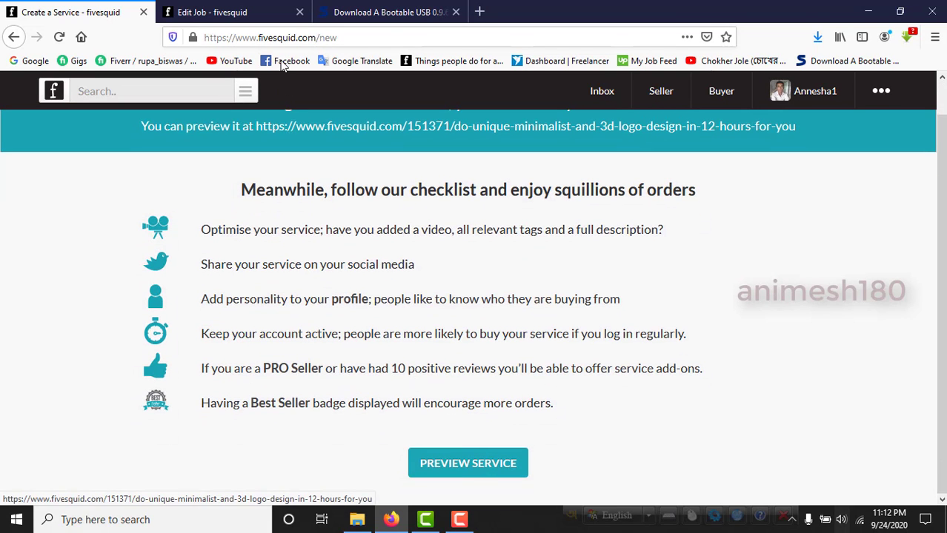
Go from the existing service's edit page to the My Services list, and close the finished Create a Service page
{"action": "left_click", "coordinate": [242, 12]}
{"action": "scroll", "coordinate": [474, 296], "scroll_direction": "up", "scroll_amount": 10}
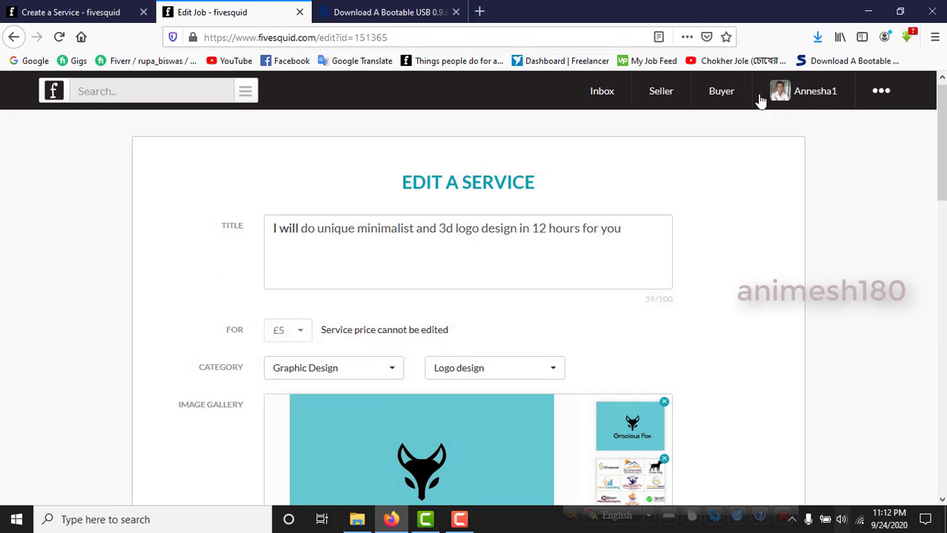
{"action": "mouse_move", "coordinate": [661, 93]}
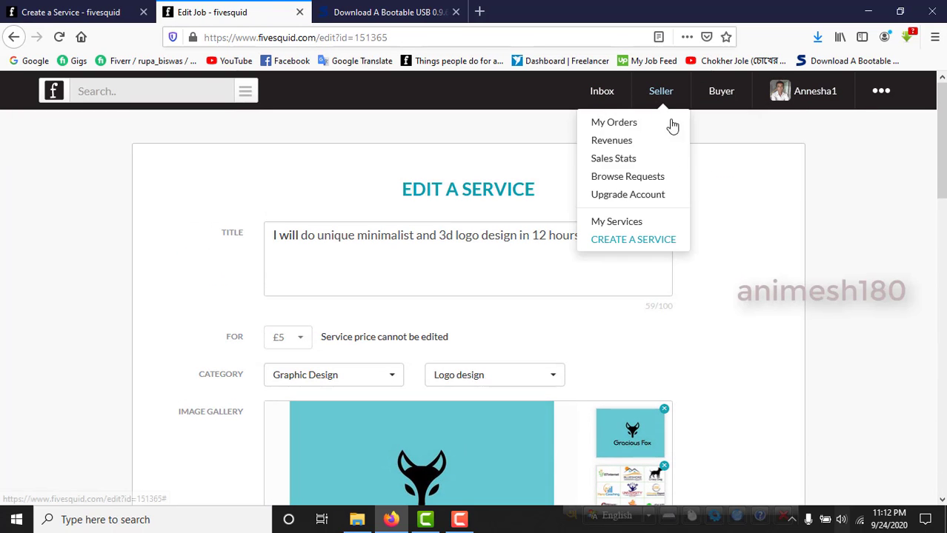
{"action": "left_click", "coordinate": [643, 221]}
{"action": "left_click", "coordinate": [143, 12]}
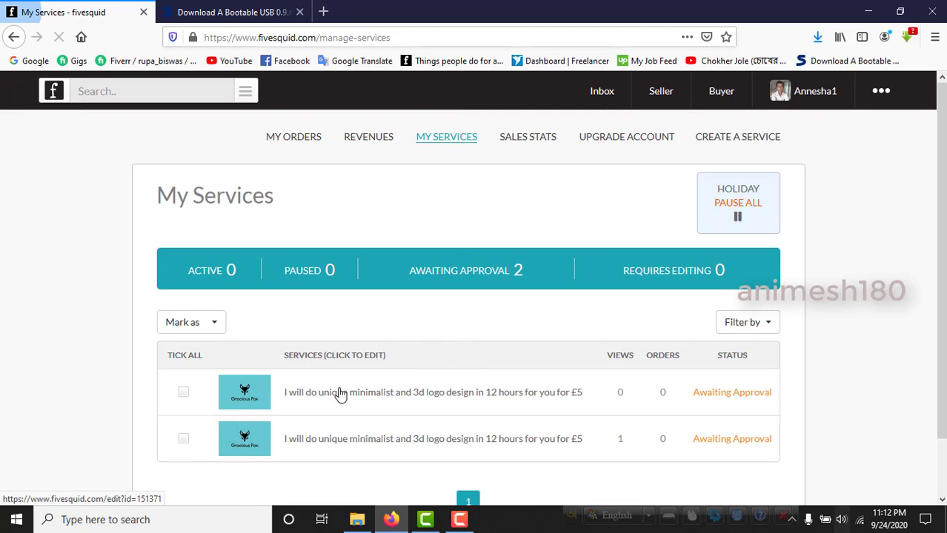
Delete the first of the two identical logo design services in the My Services list
{"action": "left_click", "coordinate": [183, 393]}
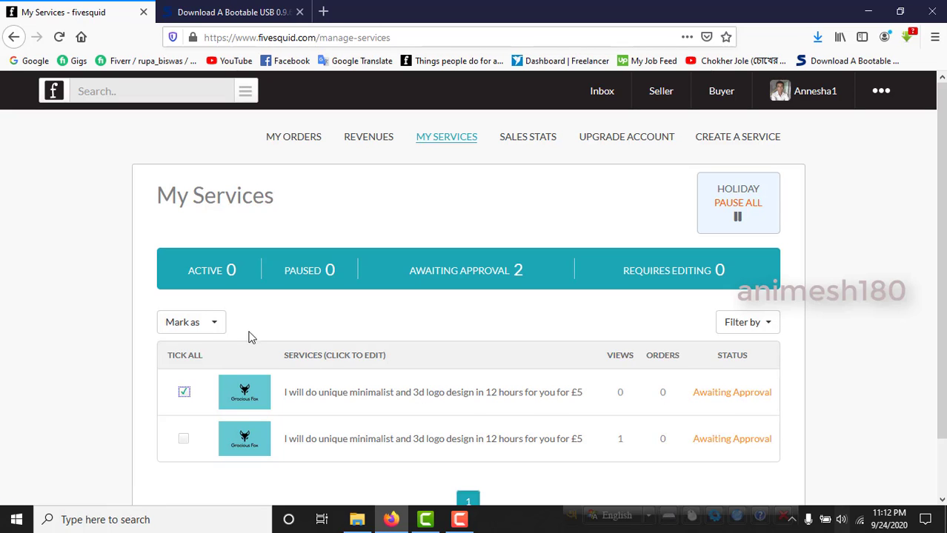
{"action": "left_click", "coordinate": [213, 324]}
{"action": "left_click", "coordinate": [207, 384]}
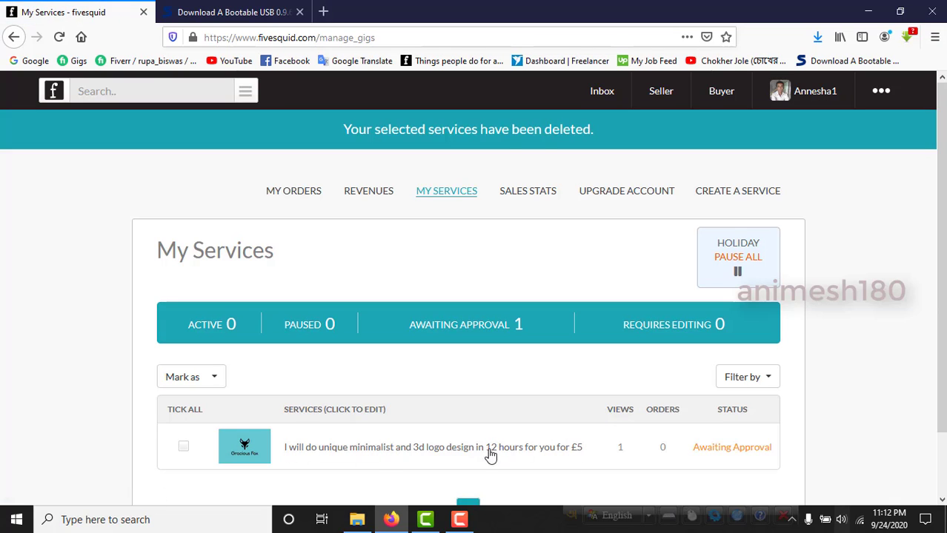
Check the approval status of the remaining logo design service
{"action": "left_click_drag", "start_coordinate": [694, 446], "coordinate": [781, 451]}
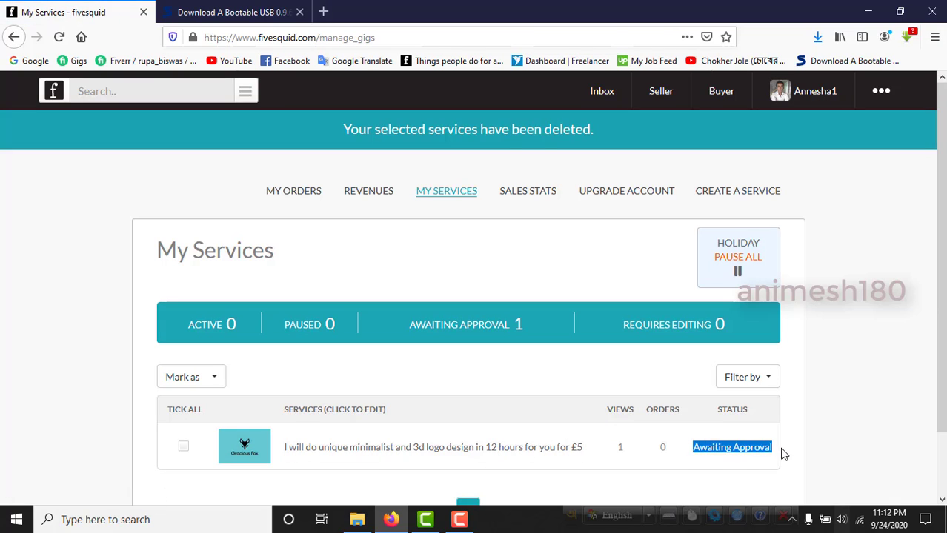
{"action": "left_click", "coordinate": [779, 451]}
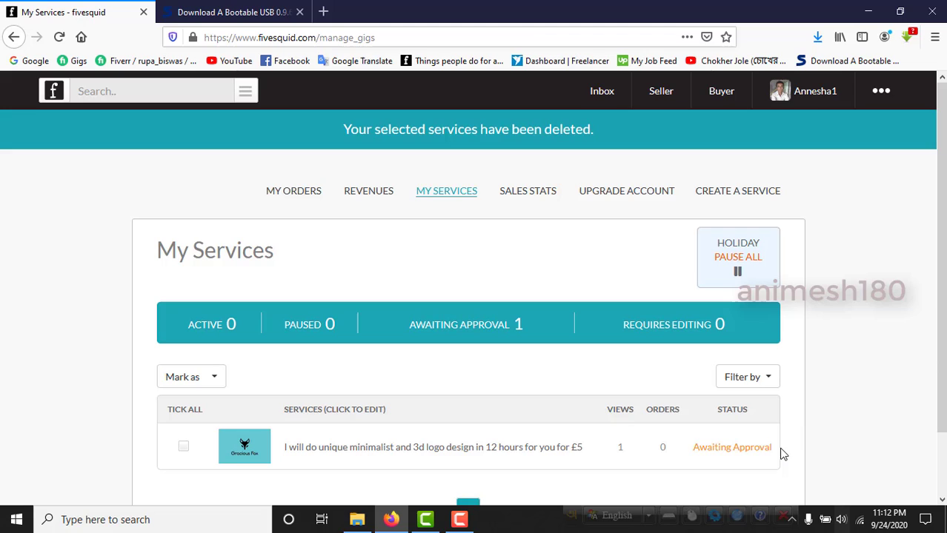
{"action": "triple_click", "coordinate": [718, 447]}
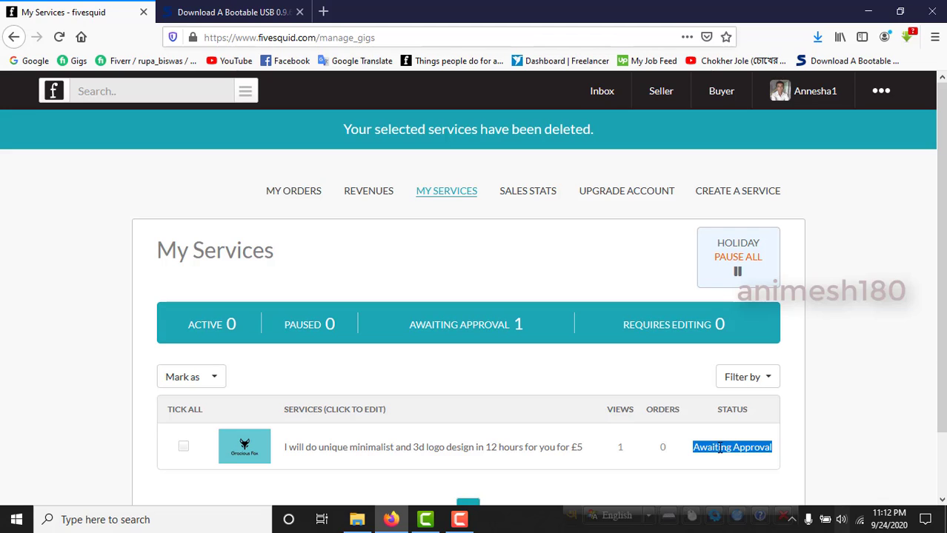
{"action": "left_click", "coordinate": [582, 265]}
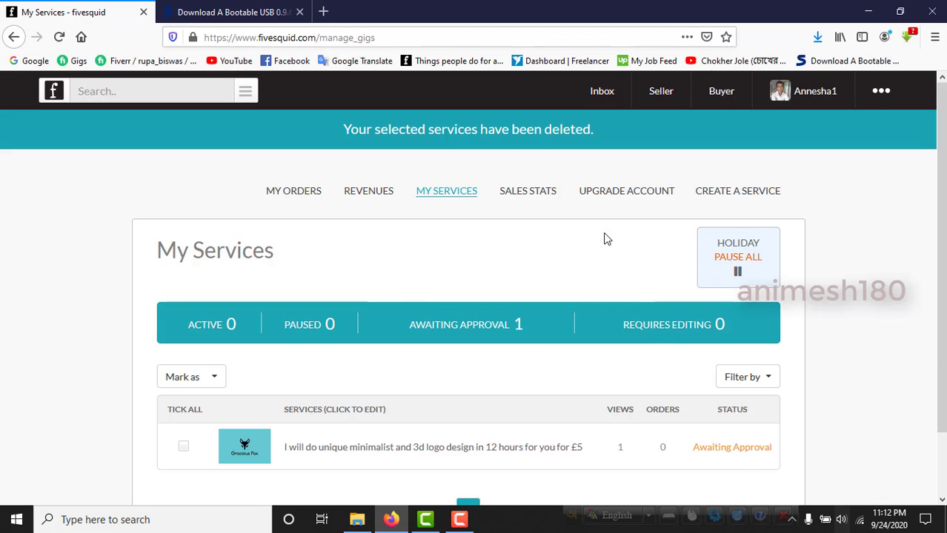
Browse the buyers' job requests and open the "Logo and Business Card" request
{"action": "left_click", "coordinate": [660, 93]}
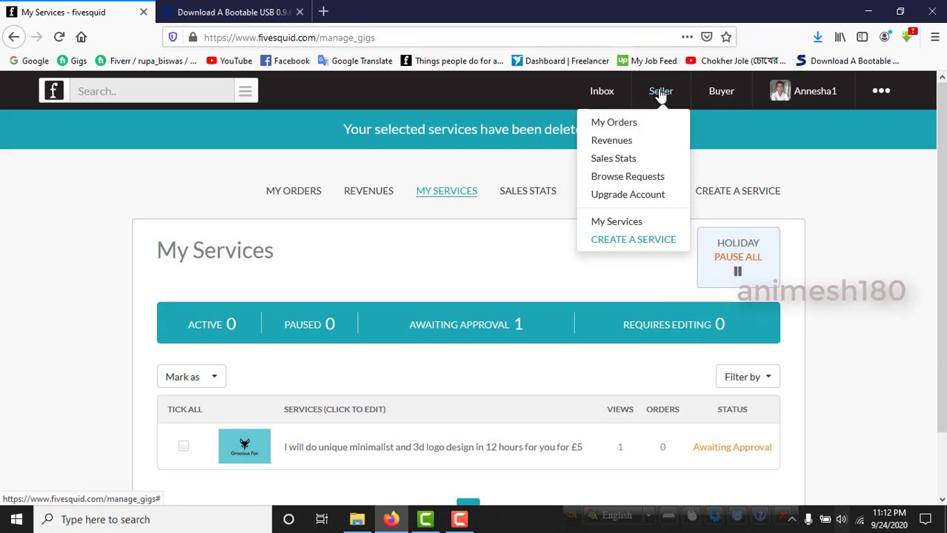
{"action": "left_click", "coordinate": [631, 179]}
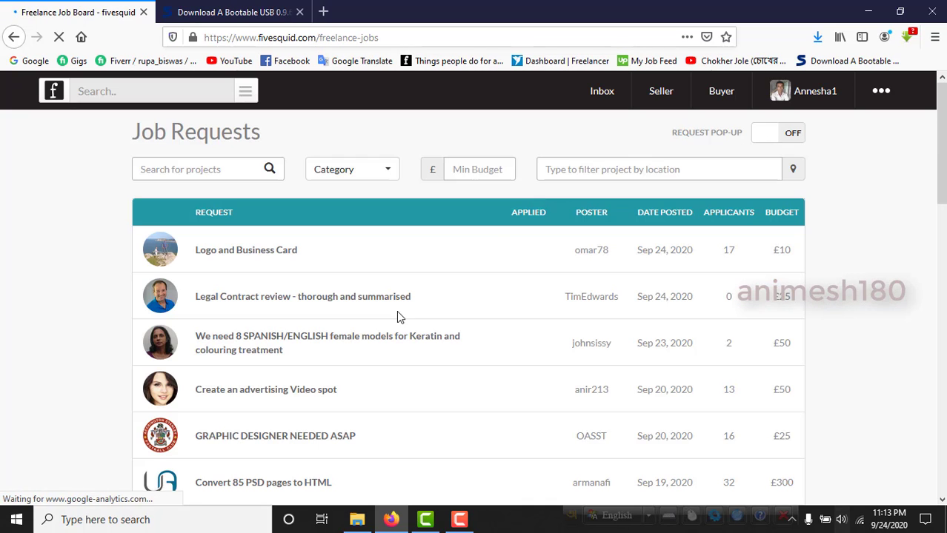
{"action": "left_click", "coordinate": [251, 257]}
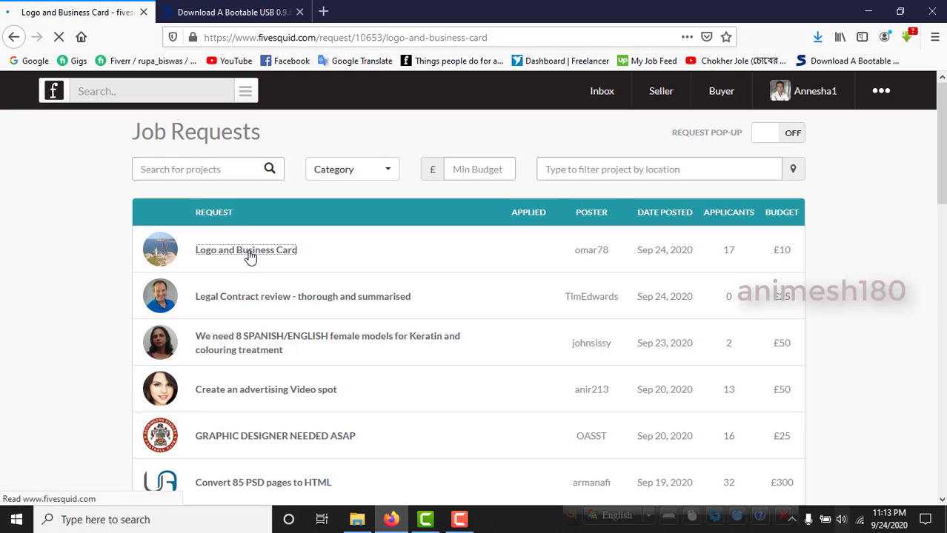
Check the maximum budget and the number of applicants of the "Logo and Business Card" request
{"action": "scroll", "coordinate": [296, 237], "scroll_direction": "down", "scroll_amount": 2}
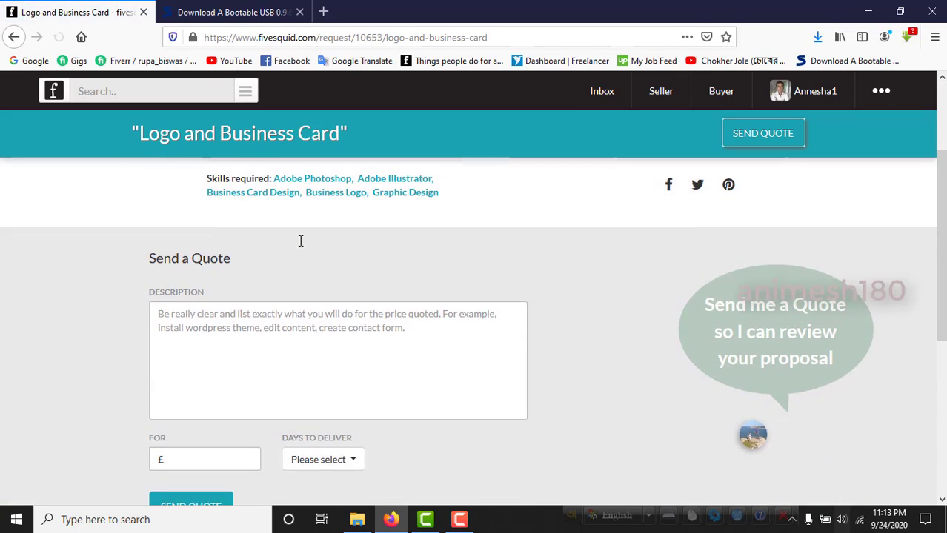
{"action": "scroll", "coordinate": [300, 238], "scroll_direction": "up", "scroll_amount": 2}
{"action": "left_click_drag", "start_coordinate": [659, 211], "coordinate": [748, 216]}
{"action": "left_click", "coordinate": [748, 217]}
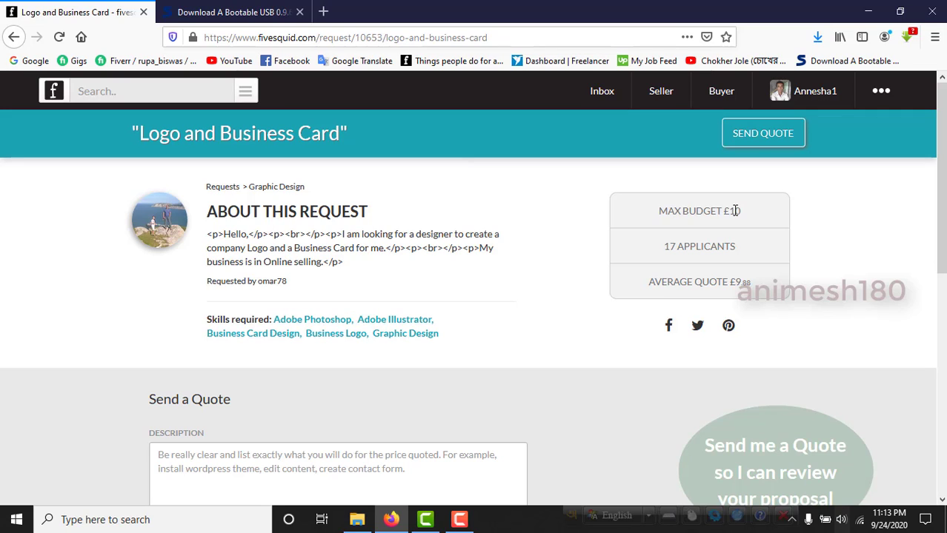
{"action": "left_click_drag", "start_coordinate": [664, 246], "coordinate": [742, 253]}
{"action": "left_click", "coordinate": [742, 255]}
Set the quote price to £5 and the days to deliver to 1 in the request's quote form
{"action": "scroll", "coordinate": [459, 315], "scroll_direction": "down", "scroll_amount": 3}
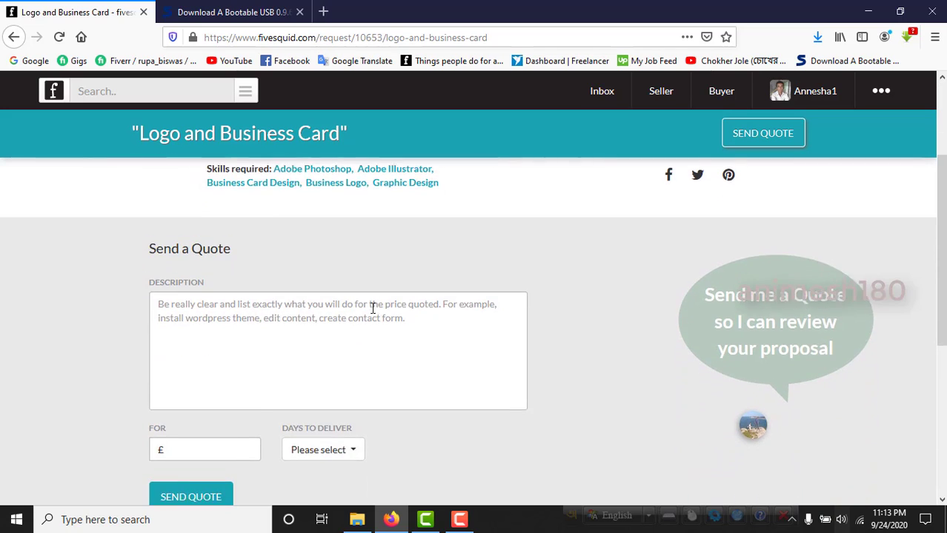
{"action": "scroll", "coordinate": [373, 307], "scroll_direction": "down", "scroll_amount": 1}
{"action": "left_click", "coordinate": [228, 273]}
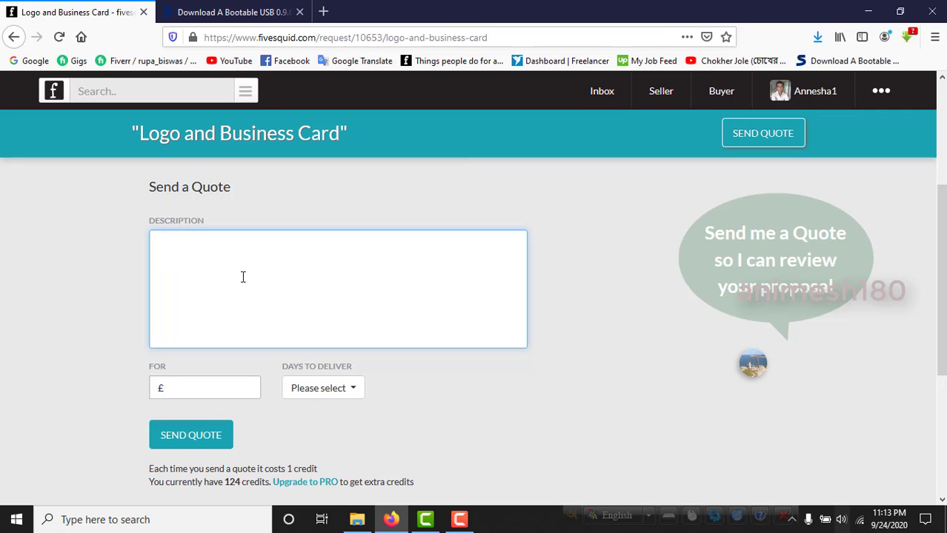
{"action": "left_click", "coordinate": [213, 408]}
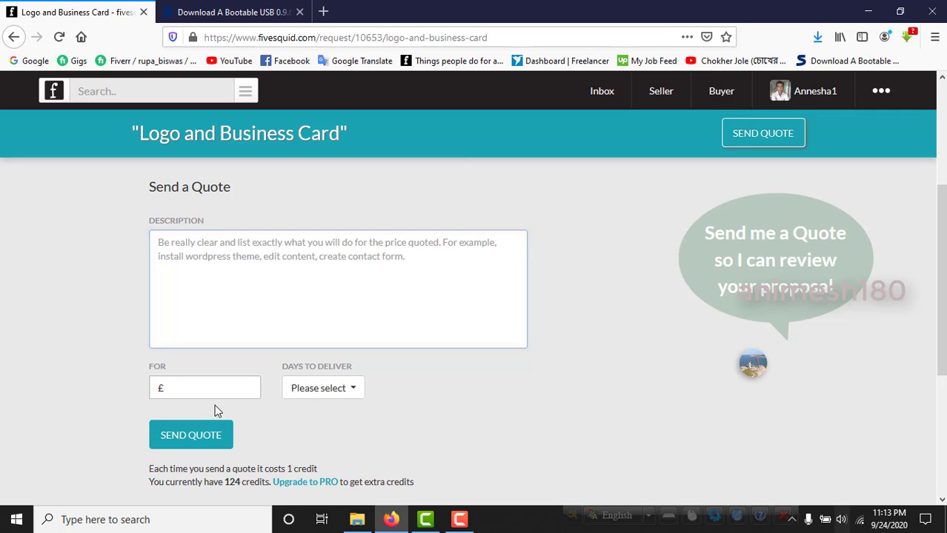
{"action": "left_click", "coordinate": [214, 387]}
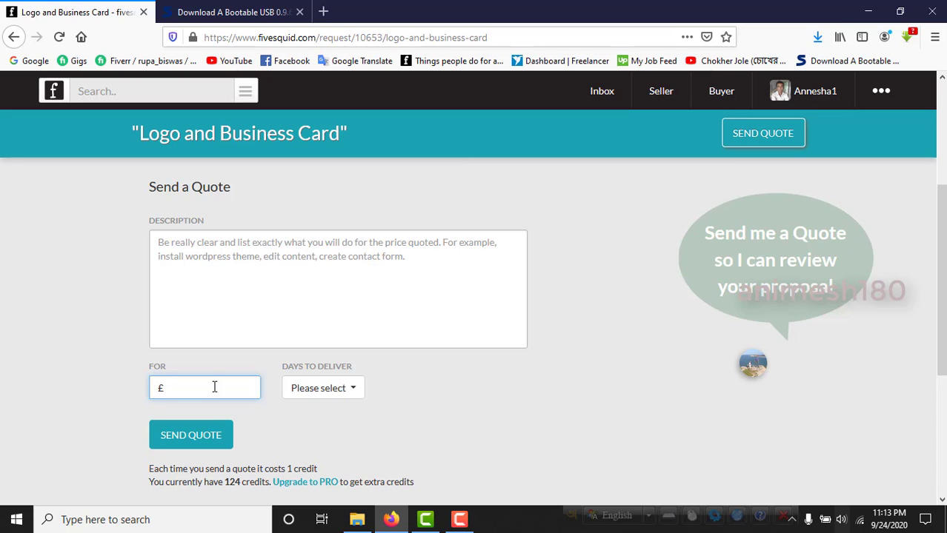
{"action": "type", "text": "5"}
{"action": "left_click", "coordinate": [306, 401]}
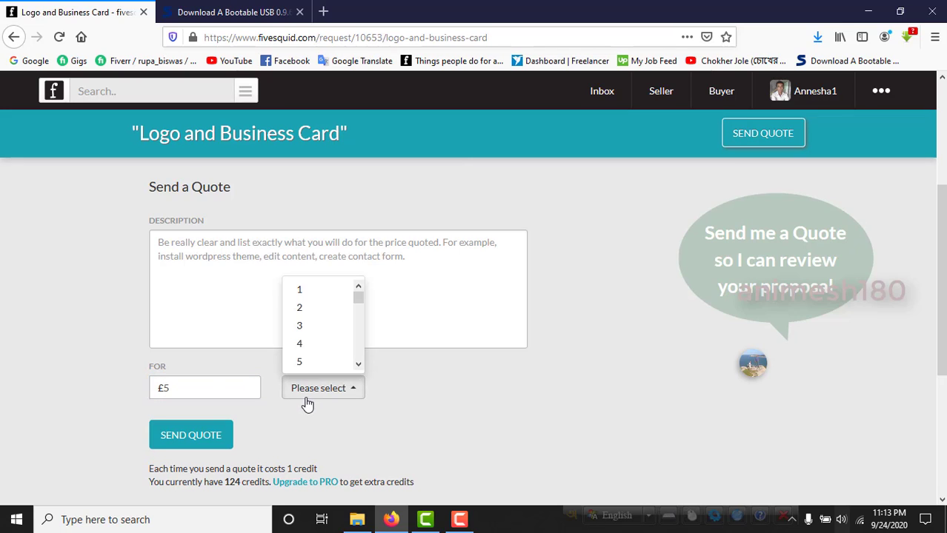
{"action": "left_click", "coordinate": [323, 292]}
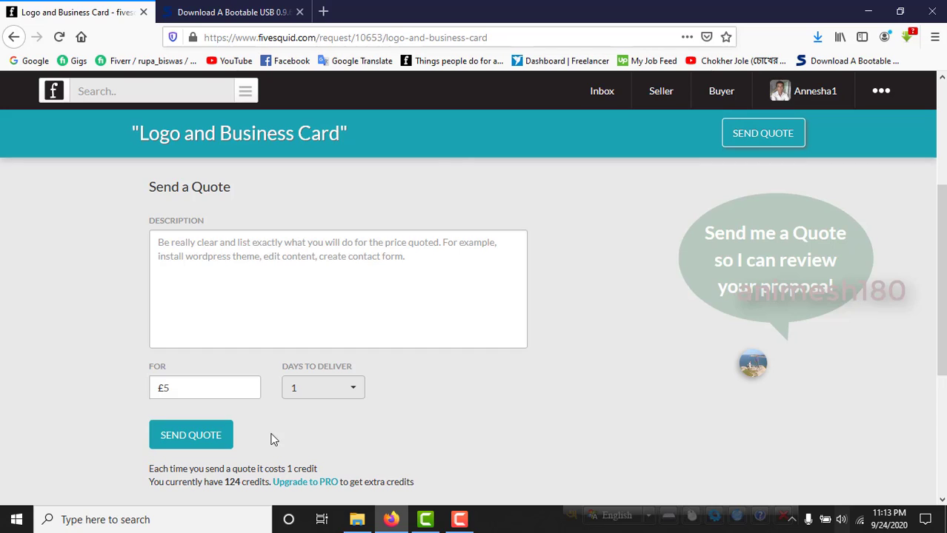
{"action": "scroll", "coordinate": [302, 361], "scroll_direction": "up", "scroll_amount": 3}
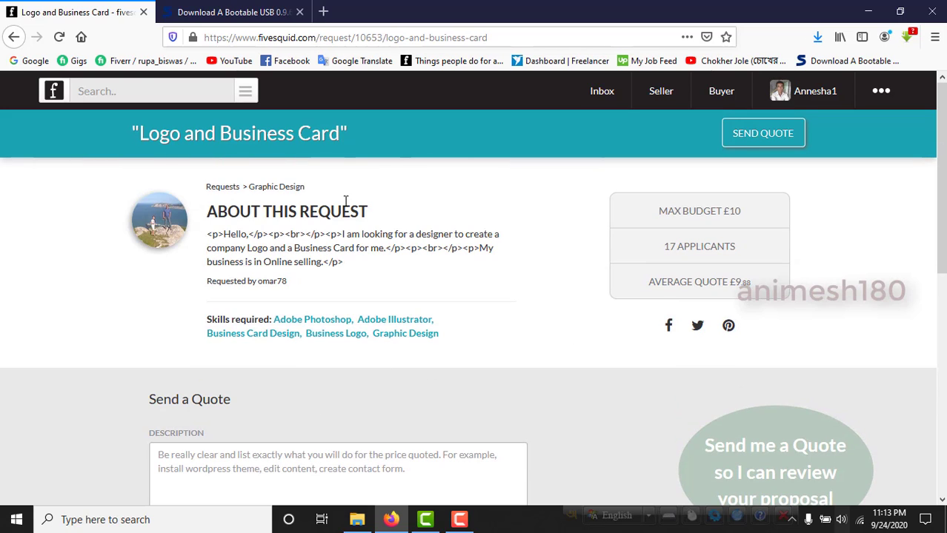